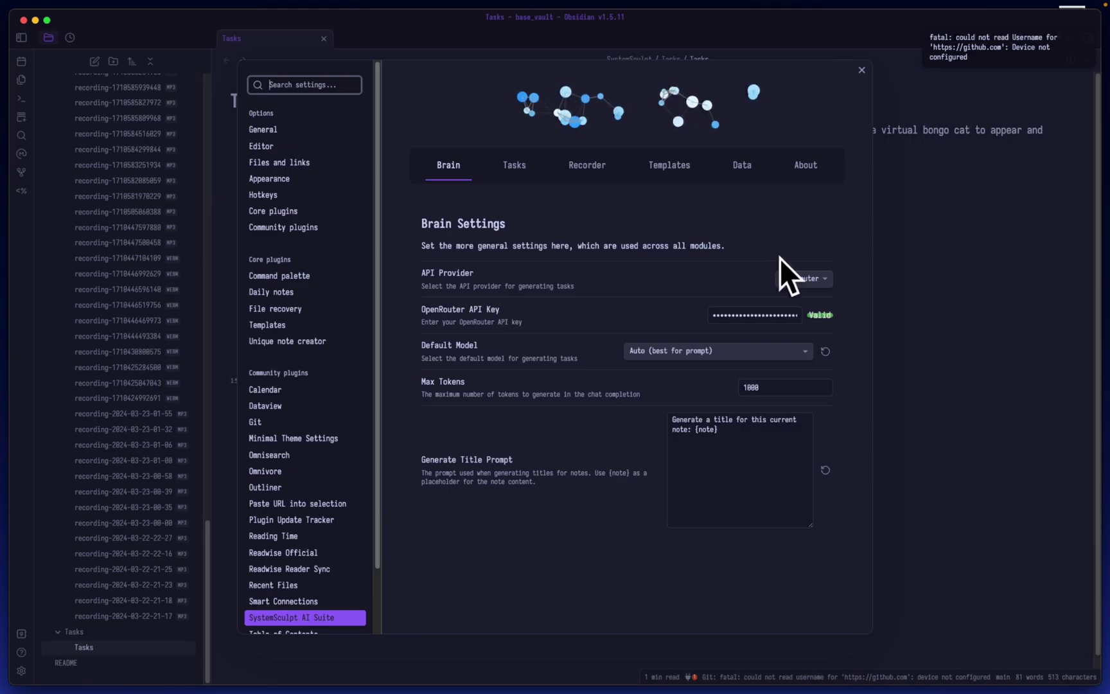
Close Settings and search the command palette for 'record'.
key("Escape")
key("super+p")
type("record")
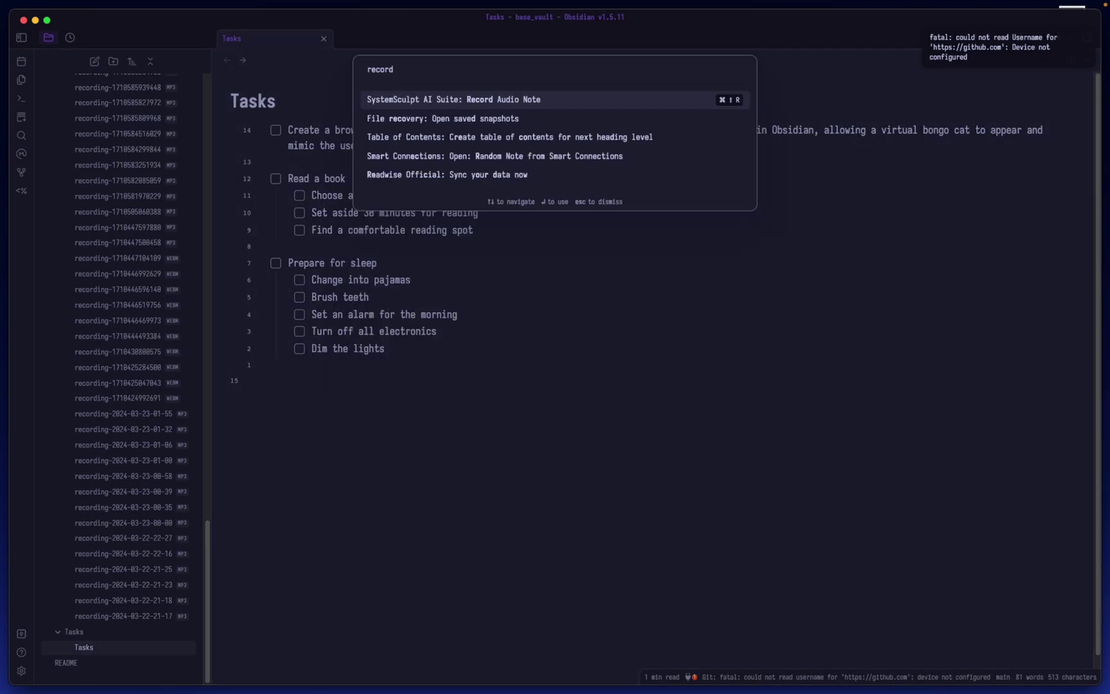
Start the SystemSculpt audio note recording and move the Recording Audio panel aside.
key("Return")
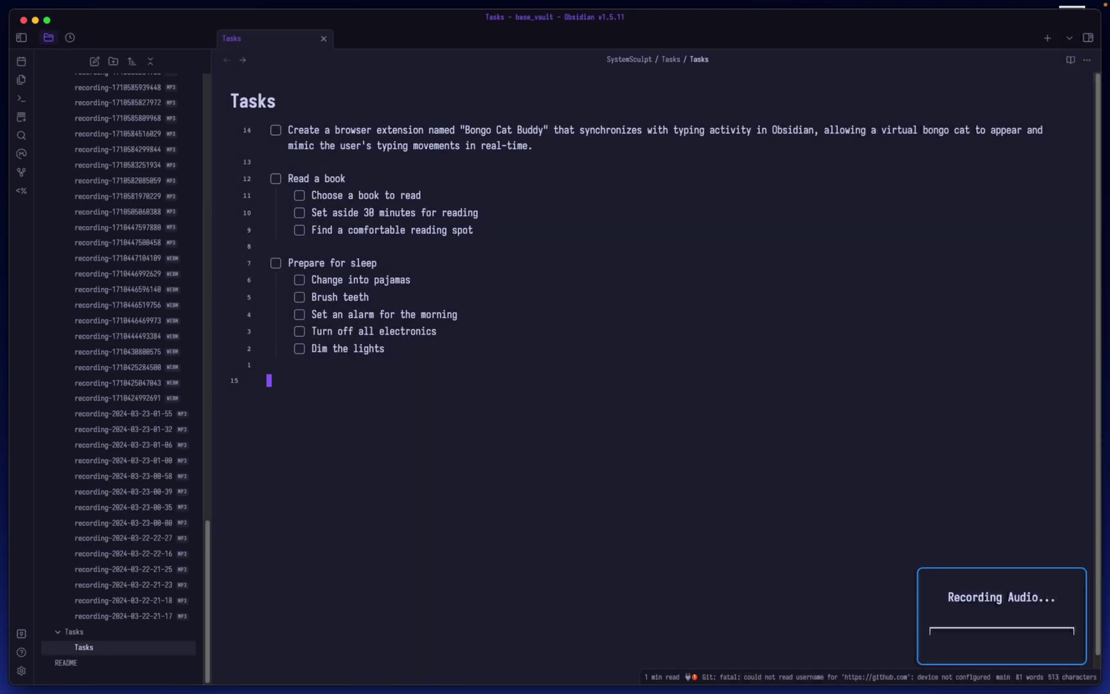
left_click_drag(912, 629, 797, 389)
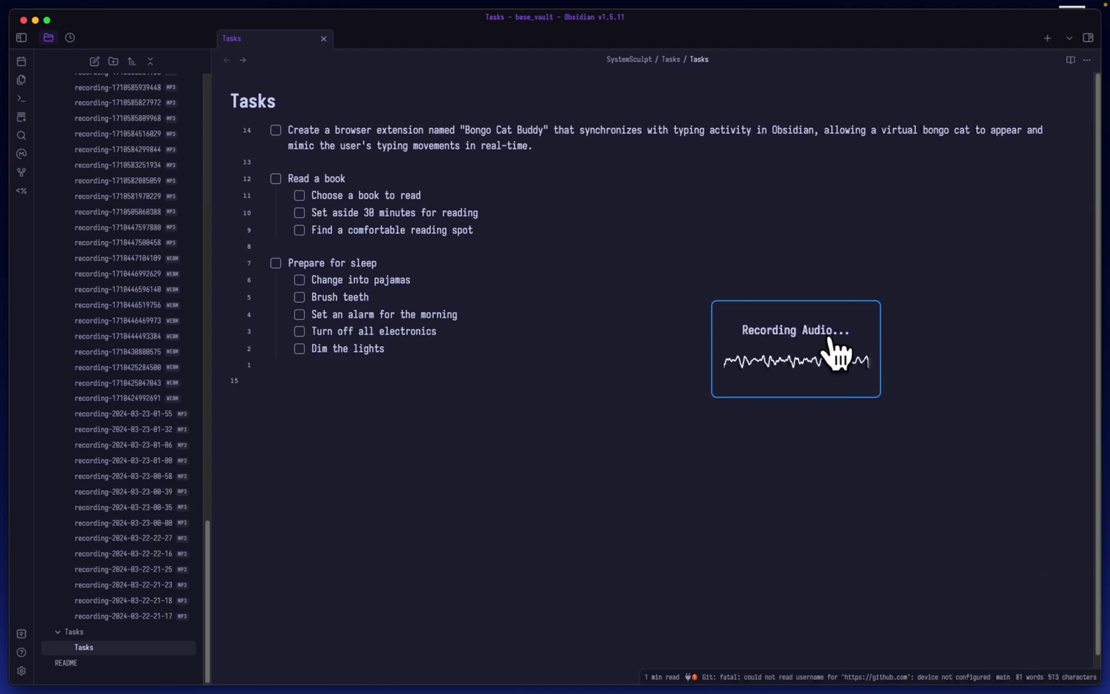
left_click_drag(837, 354, 999, 637)
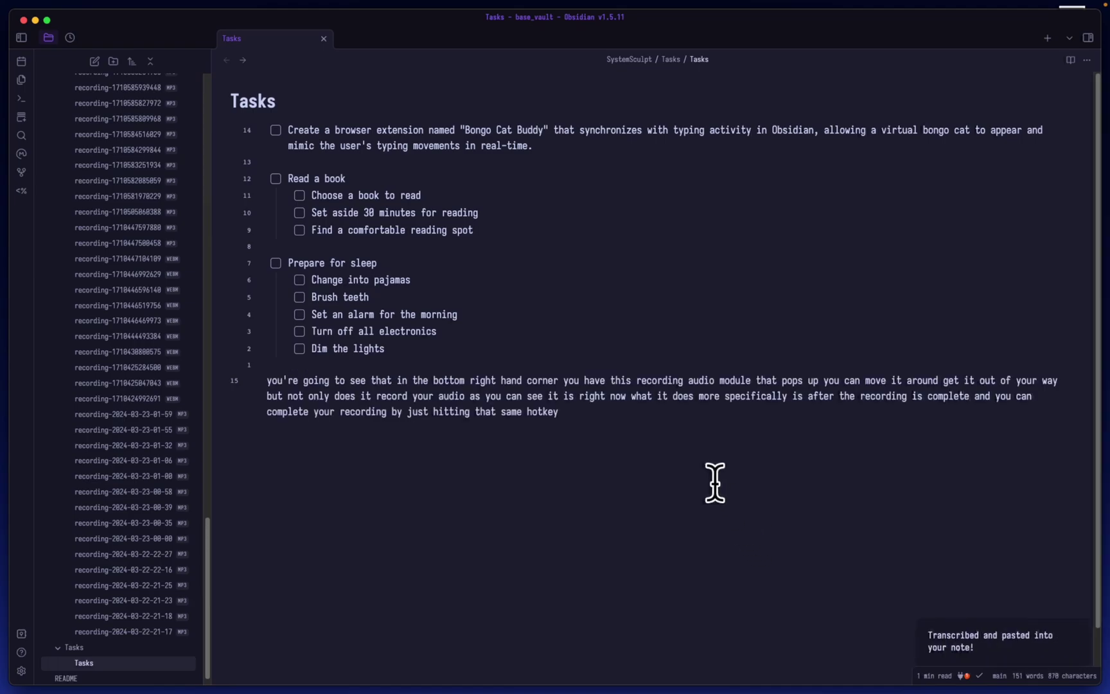
Select the transcribed paragraph pasted at the end of the Tasks note.
left_click_drag(696, 454, 260, 389)
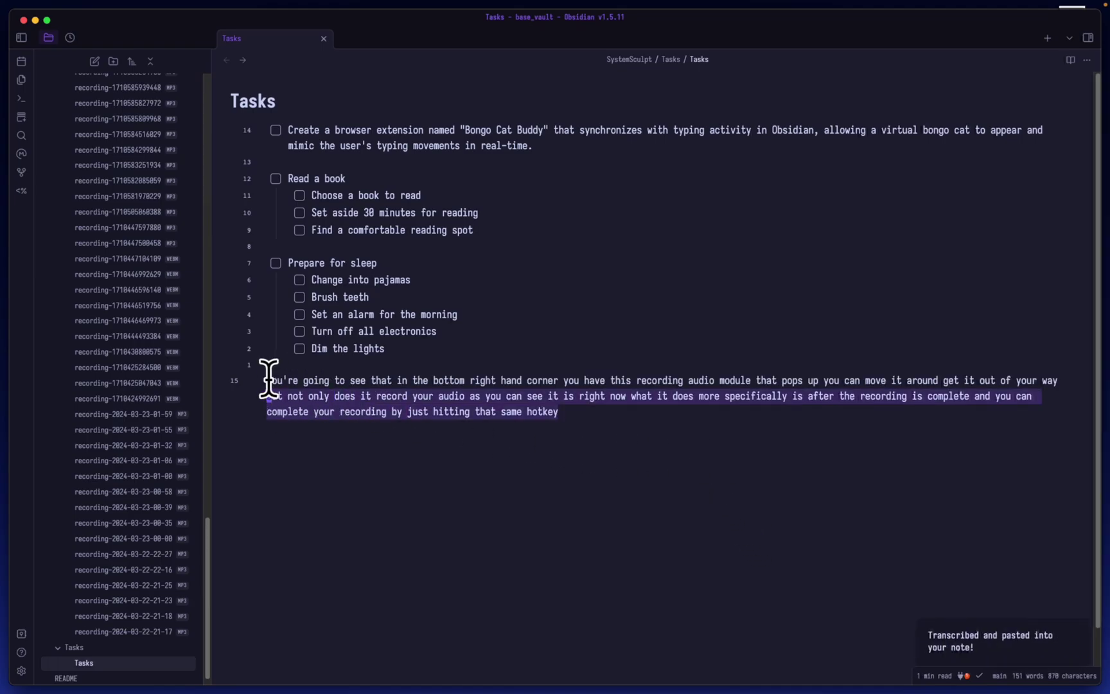
left_click(623, 486)
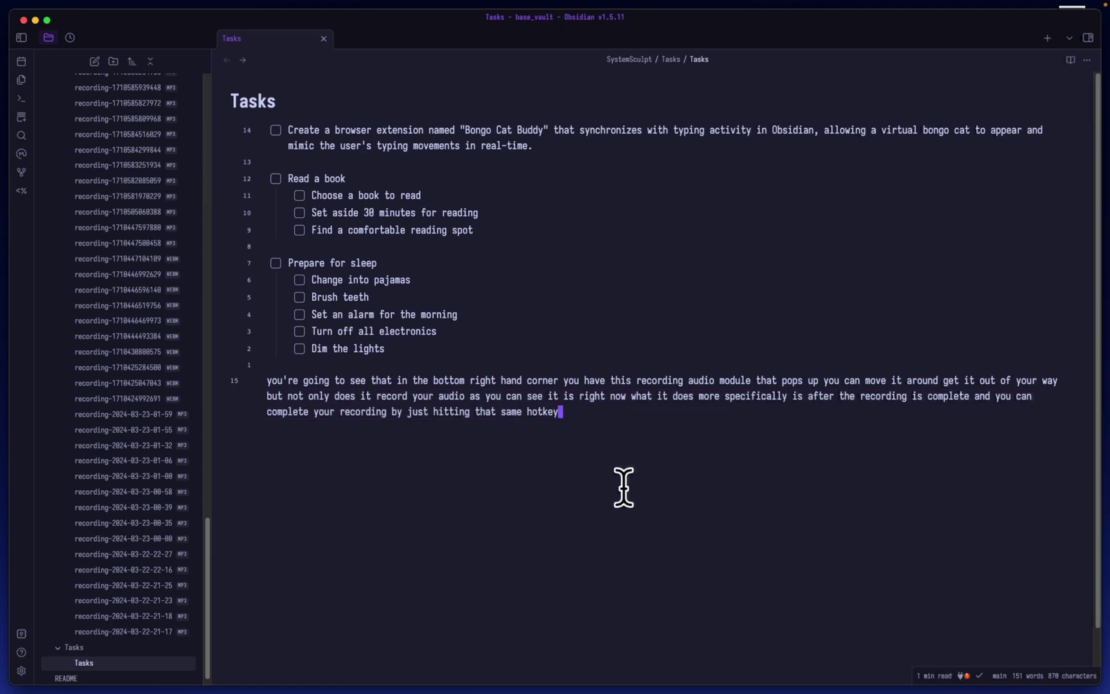
left_click_drag(597, 443, 260, 372)
left_click(541, 457)
key("Return")
key("Return")
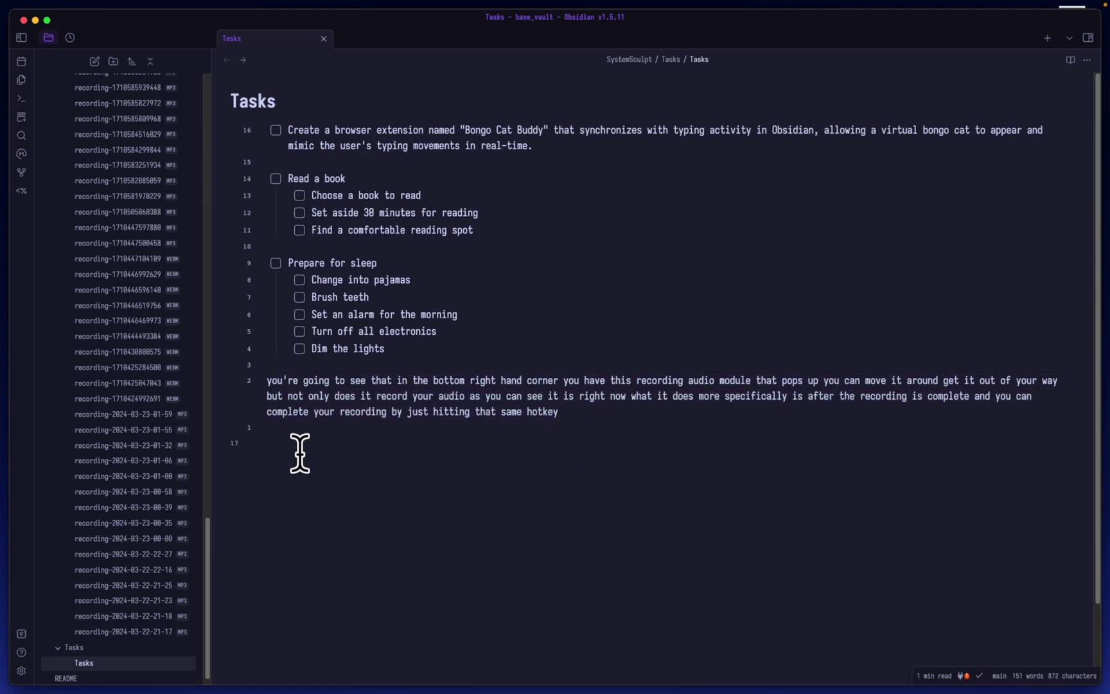
right_click(120, 430)
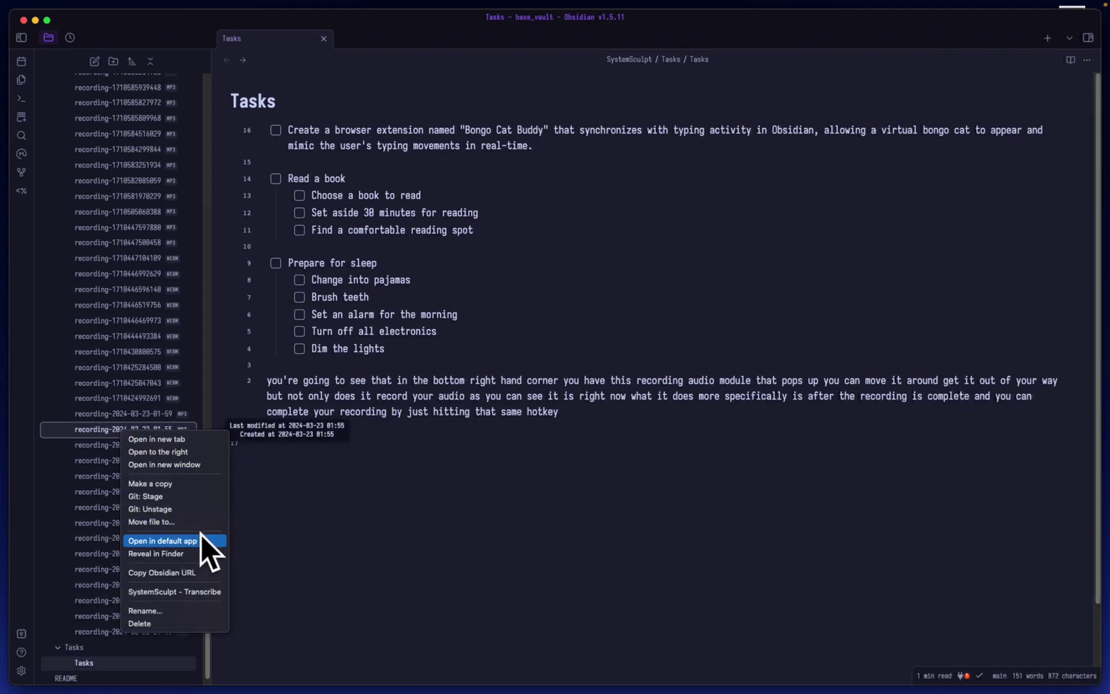
left_click(209, 591)
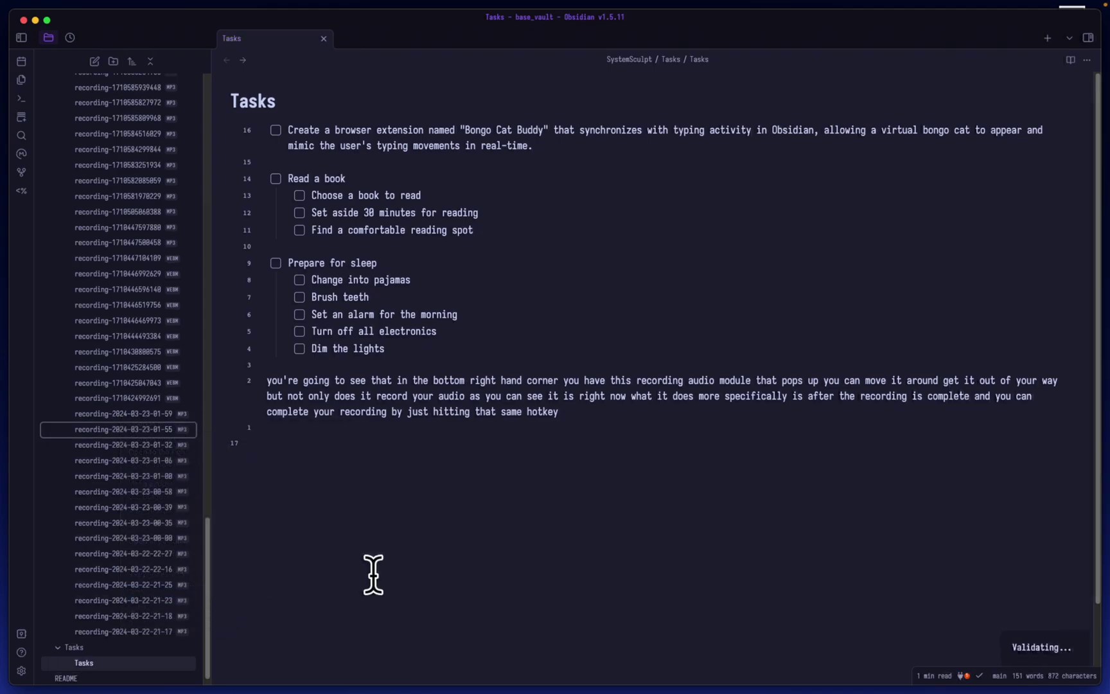
right_click(150, 429)
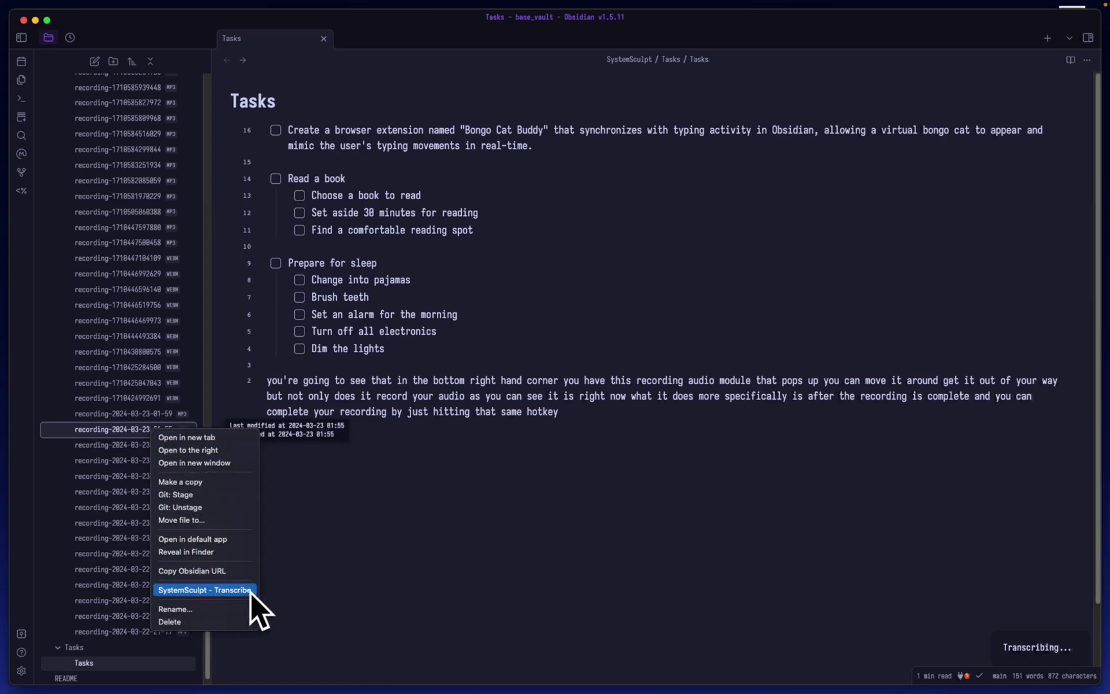
left_click(444, 518)
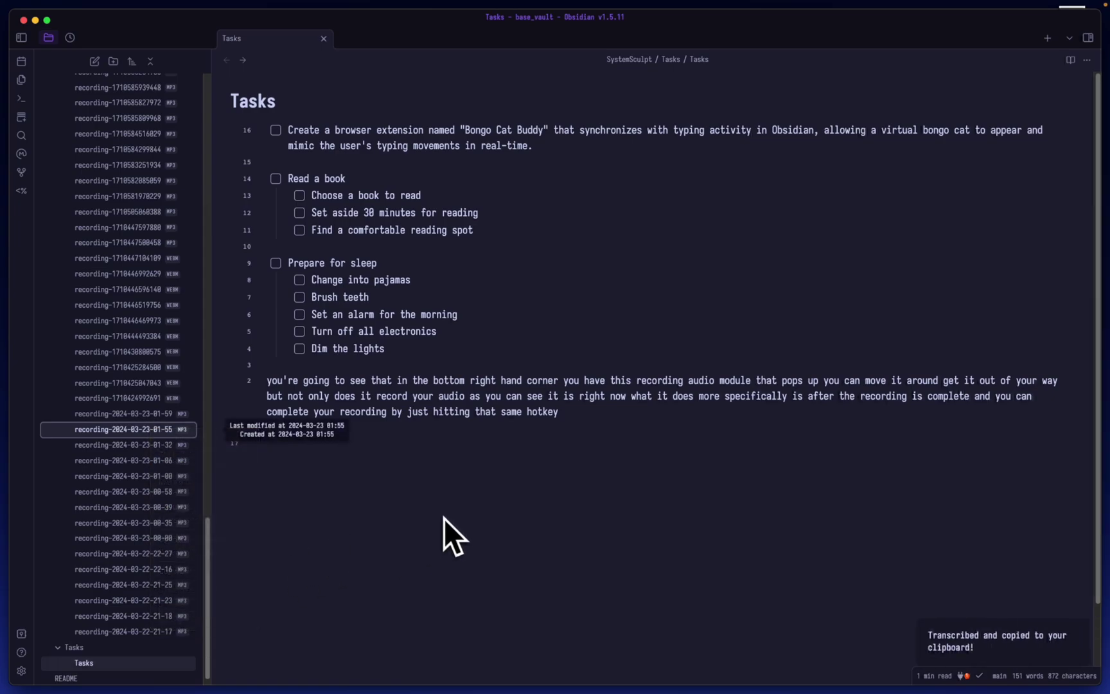
type("You can see right off the bat, it has a little modal that pops up for you and you can see yourself talking and yeah, it just records the audio. I can just press that same hotkey one more time, again you can move this around so maybe you know, I have it placed here because rarely do I have text here but let's say you do have something you want to see here, you can move it around, replace it somewhere else but if you press that same hotkey one more time.")
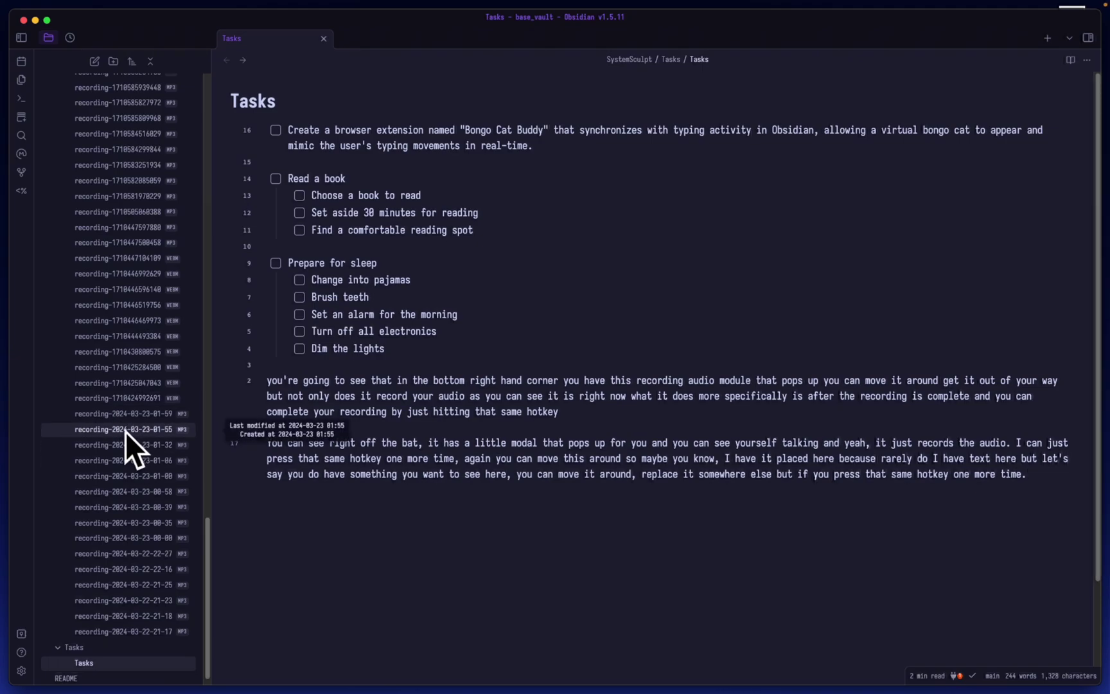
Open SystemSculpt AI Suite settings and switch the API provider to OpenAI.
key("super+comma")
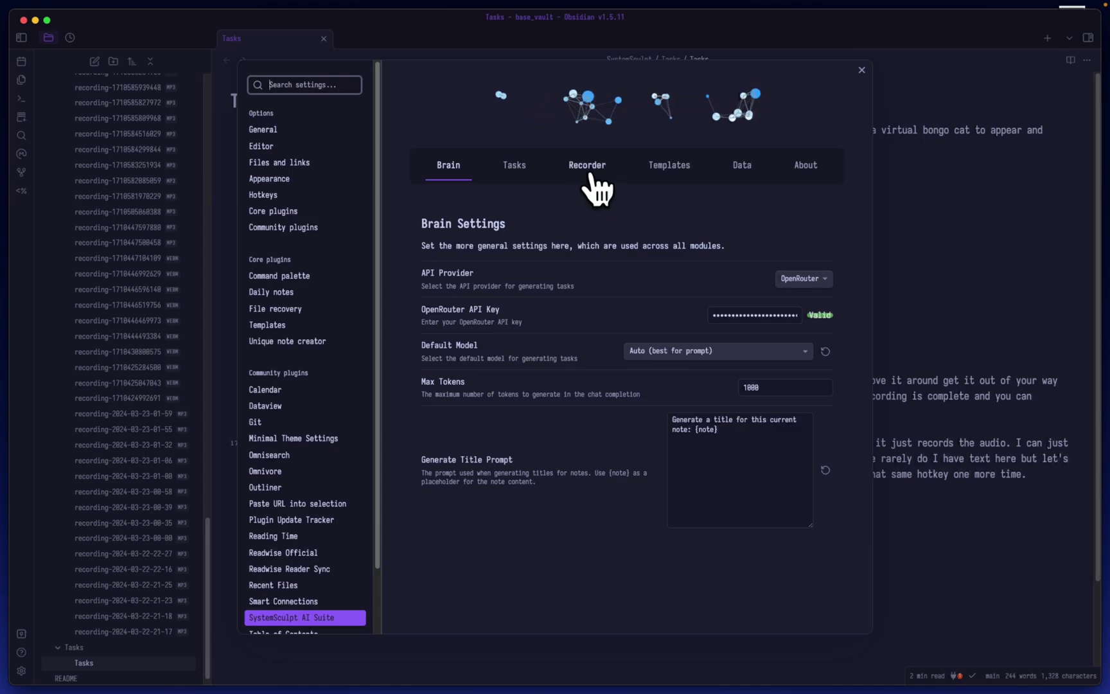
left_click(814, 279)
left_click(818, 265)
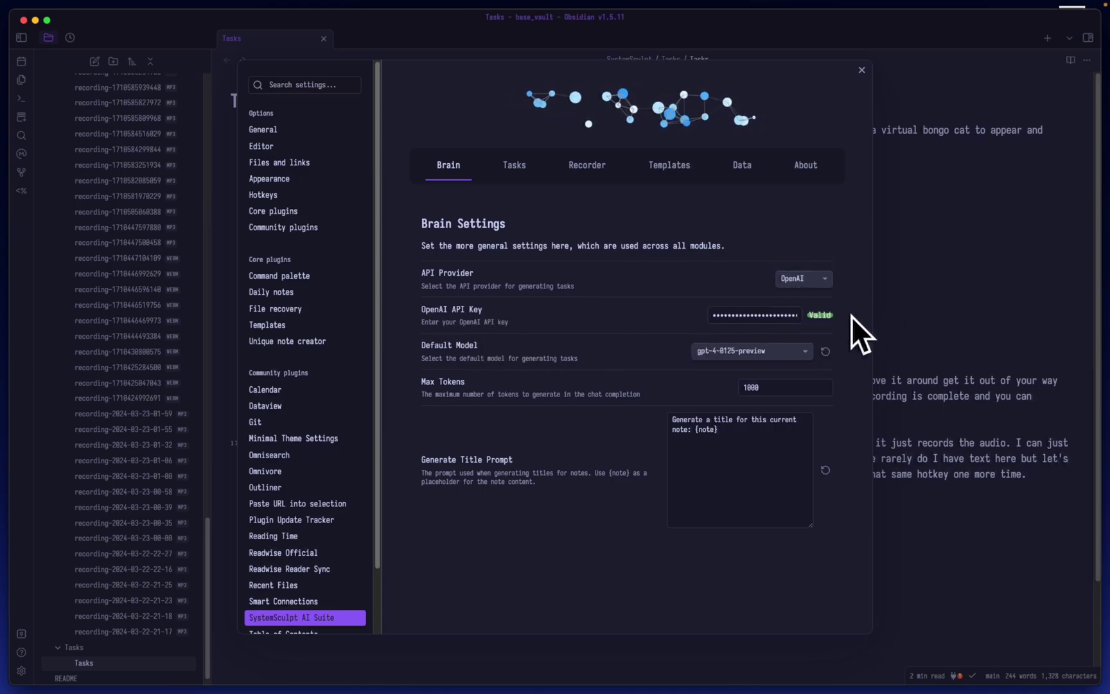
left_click(819, 277)
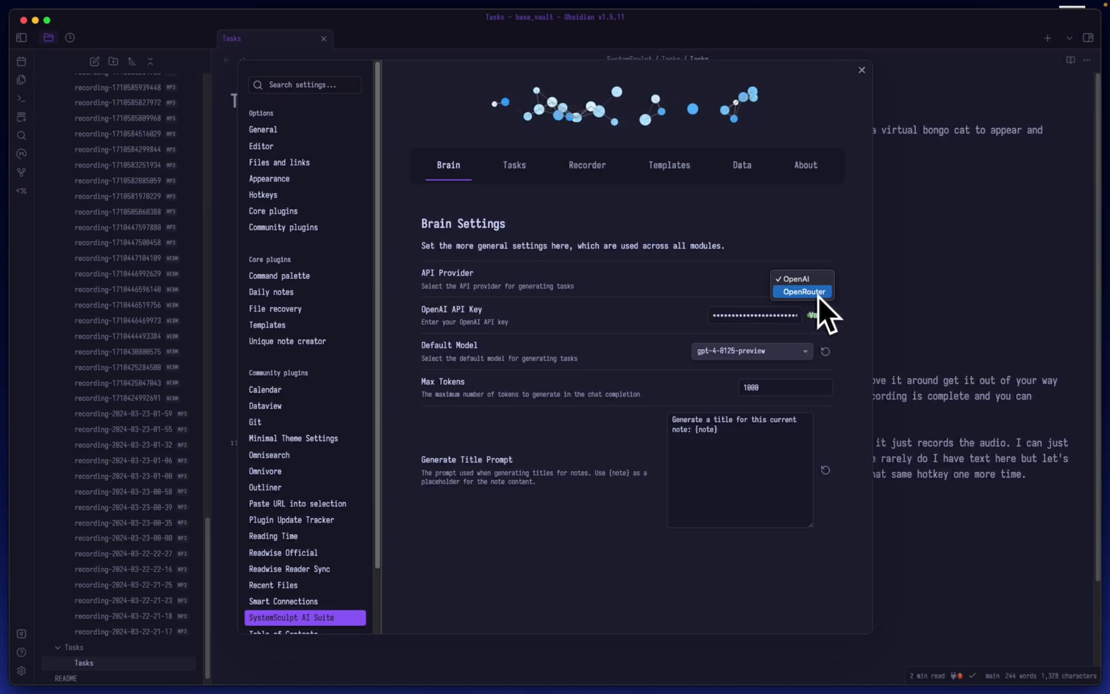
key("Escape")
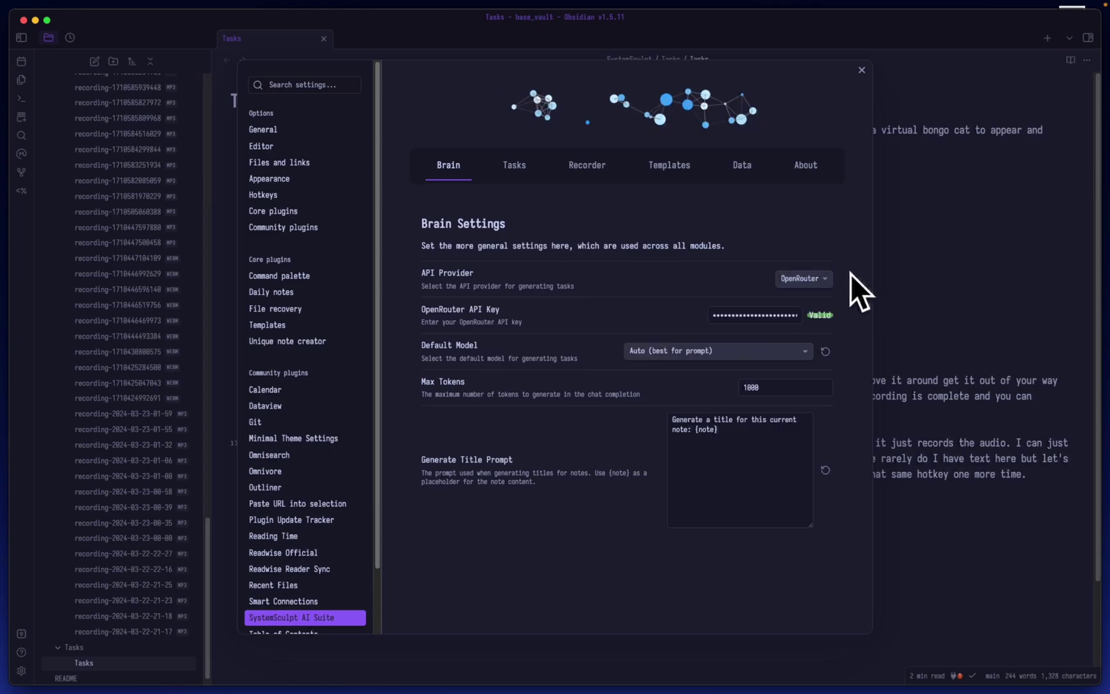
View the Recorder tab, then on Brain set the API provider to OpenRouter.
left_click(590, 170)
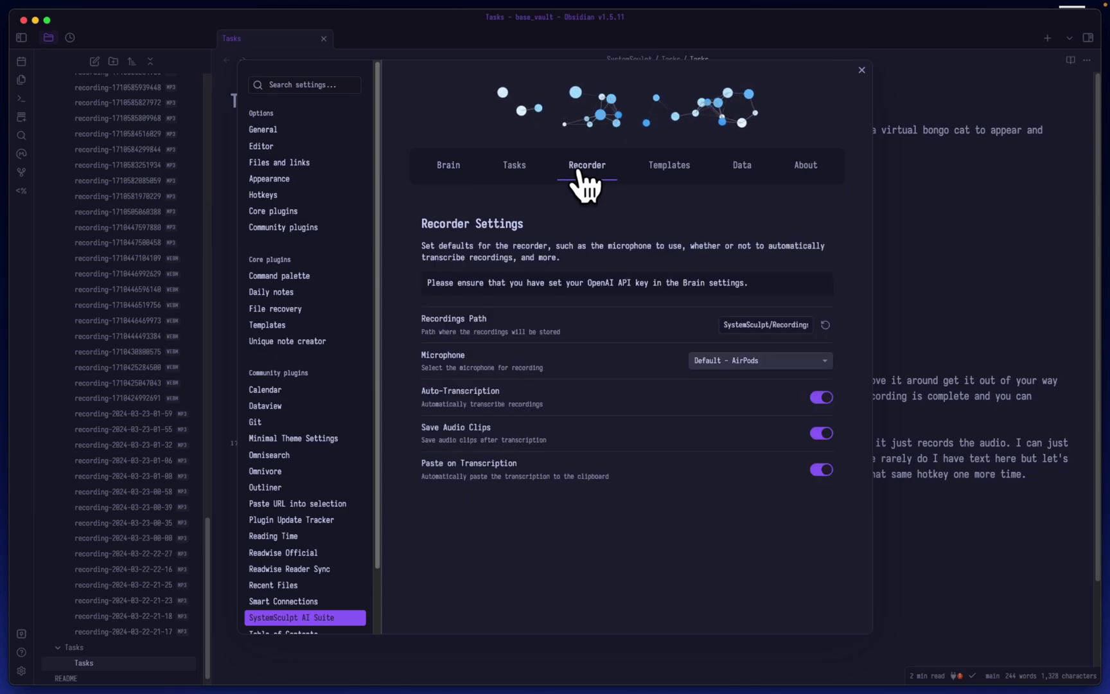
left_click(448, 178)
left_click(821, 283)
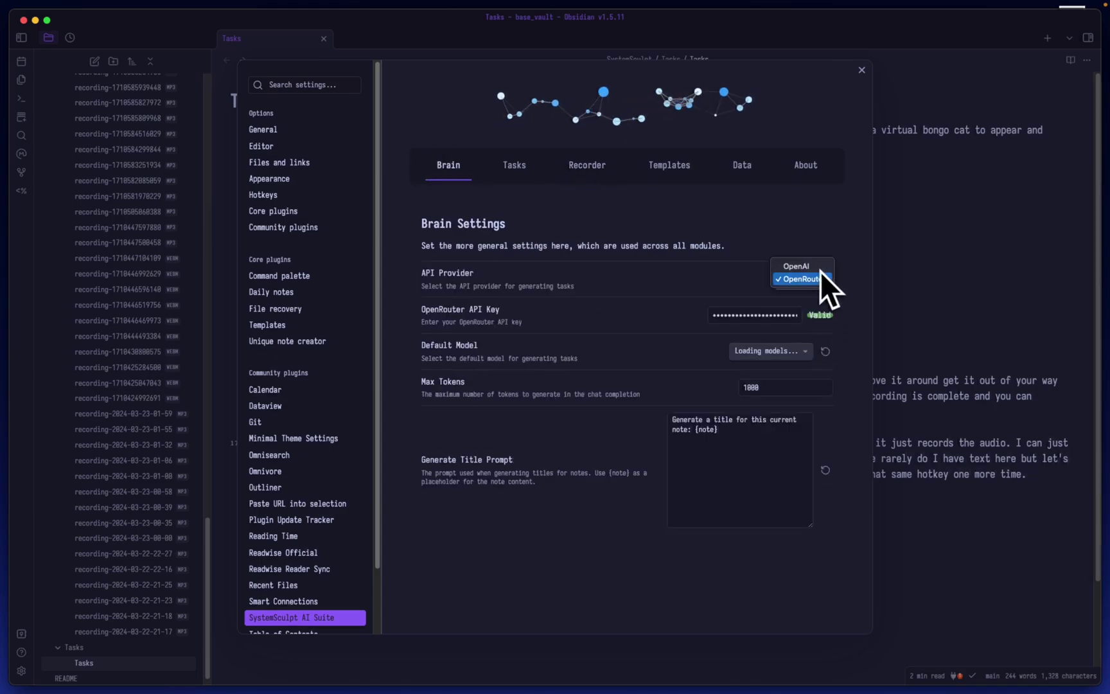
left_click(819, 269)
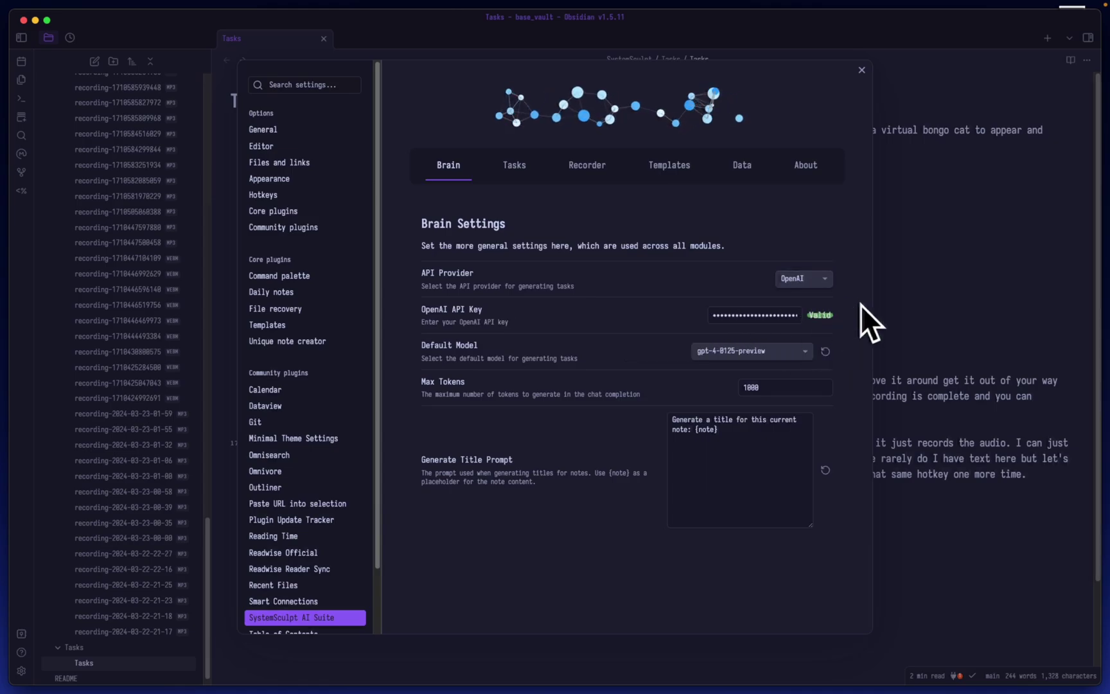
left_click(817, 278)
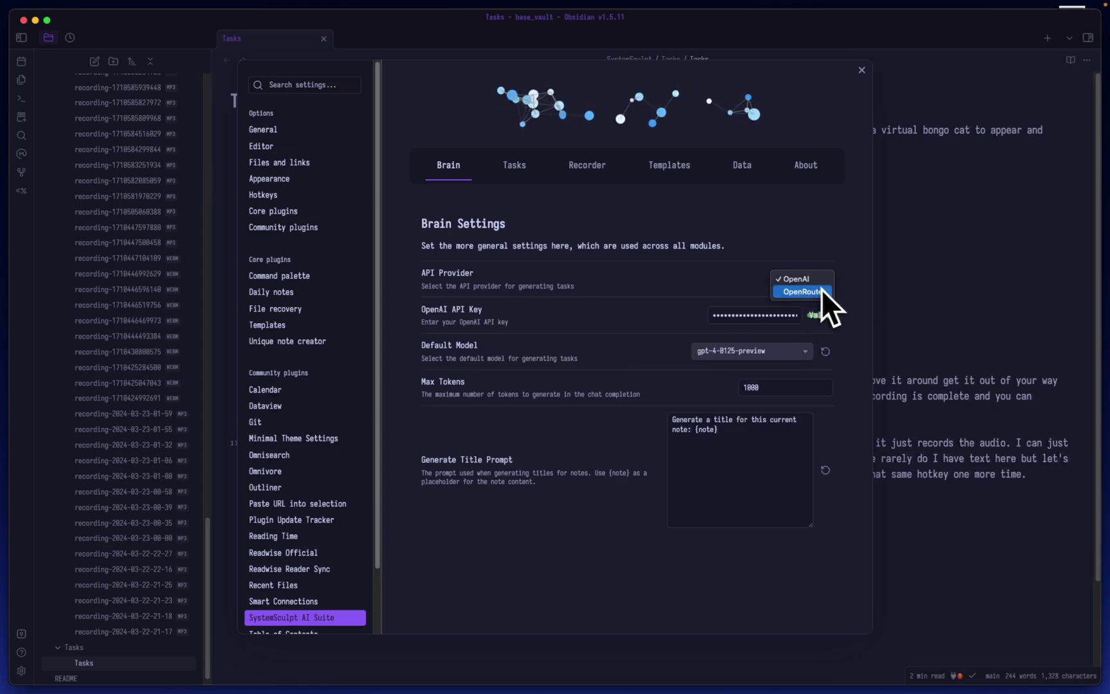
left_click(821, 290)
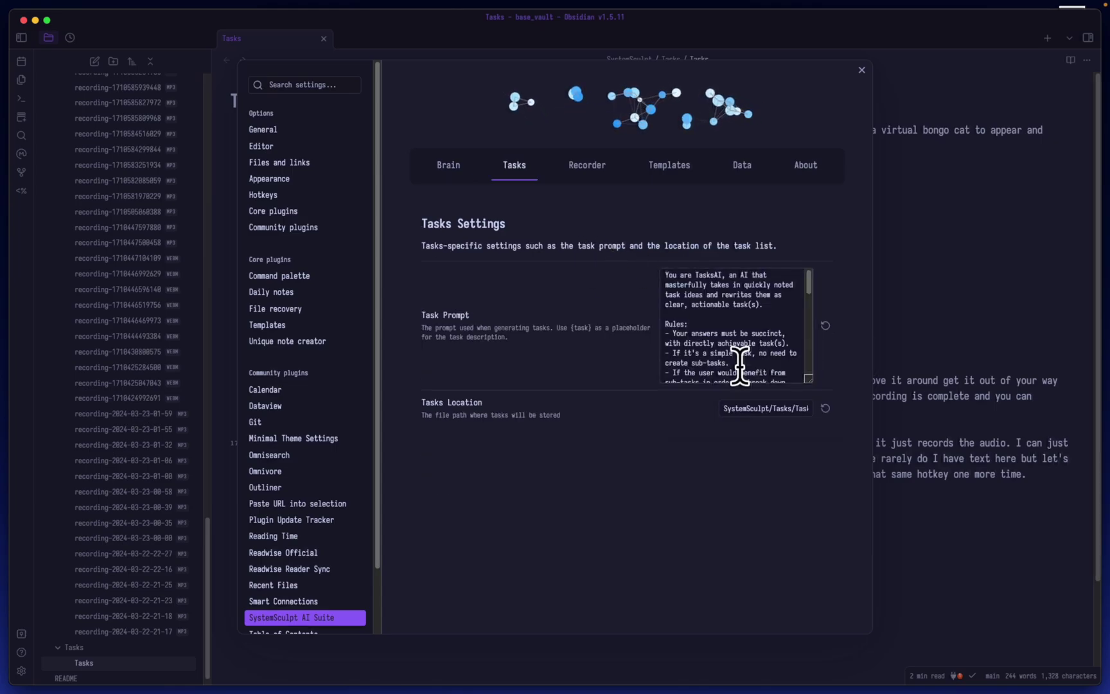
Overwrite the Task Prompt with test text, then reset it to the default TasksAI prompt.
scroll(756, 329, "down", 10)
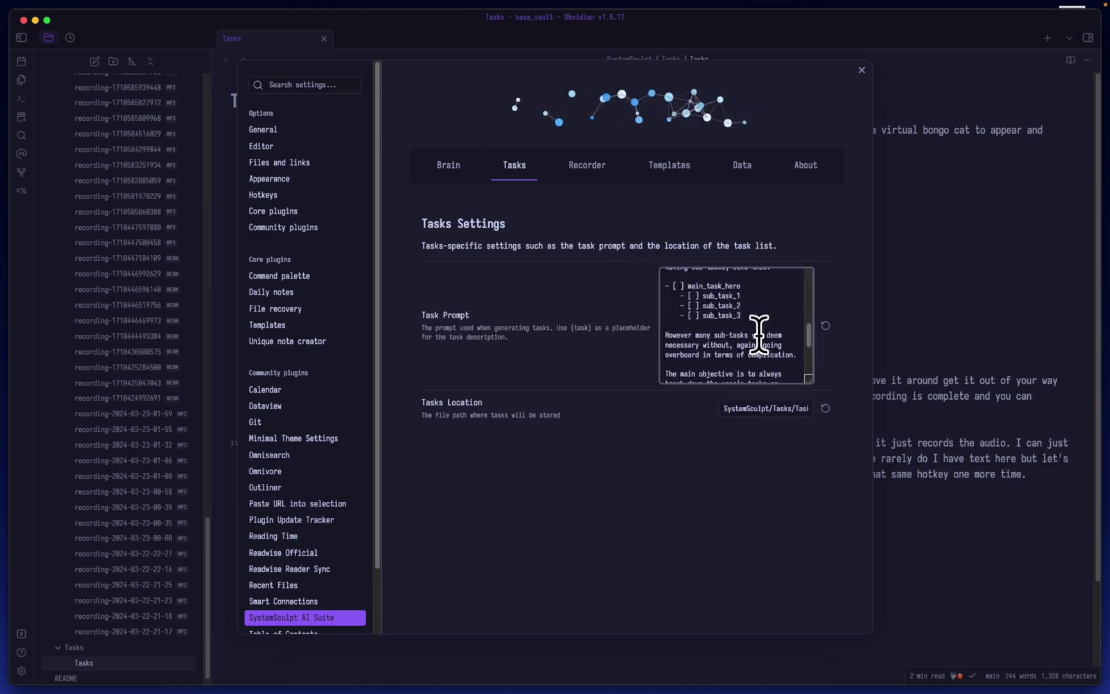
scroll(759, 328, "up", 10)
triple_click(751, 293)
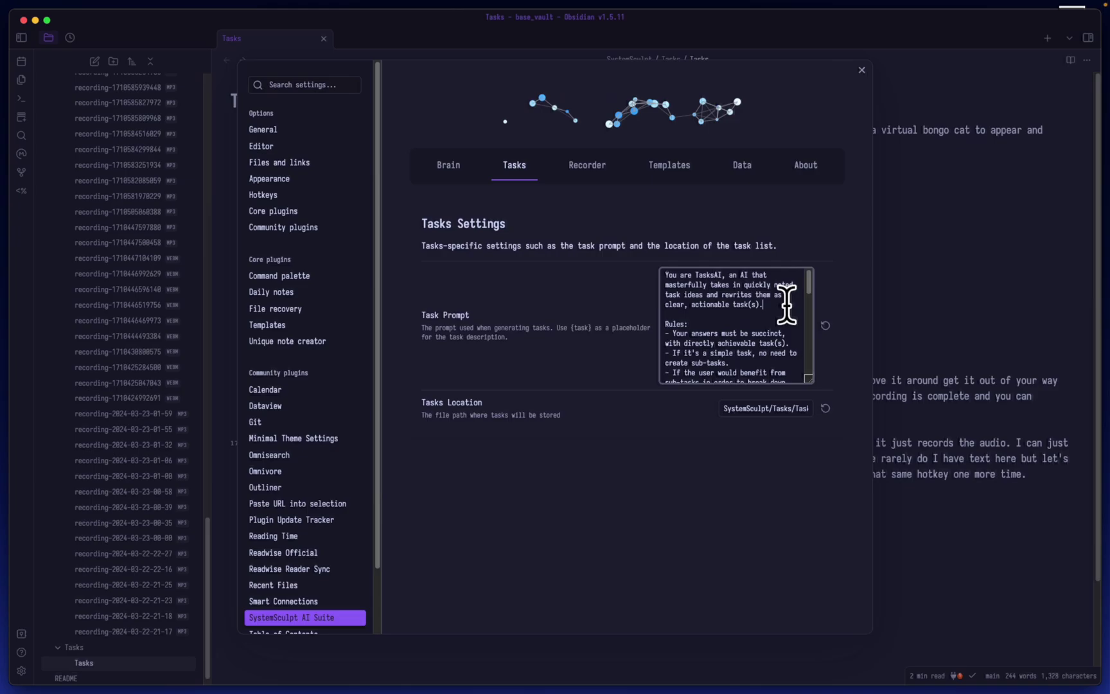
key("BackSpace")
type("qwefoiqwjefoqiwjefoi")
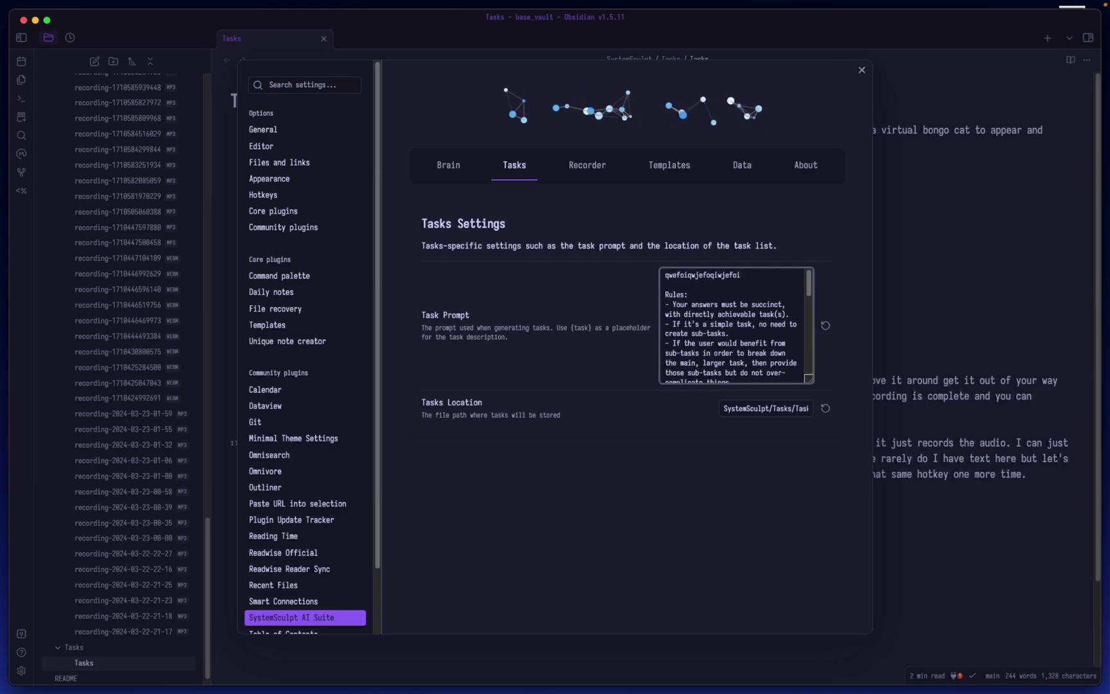
key("Return")
key("Return")
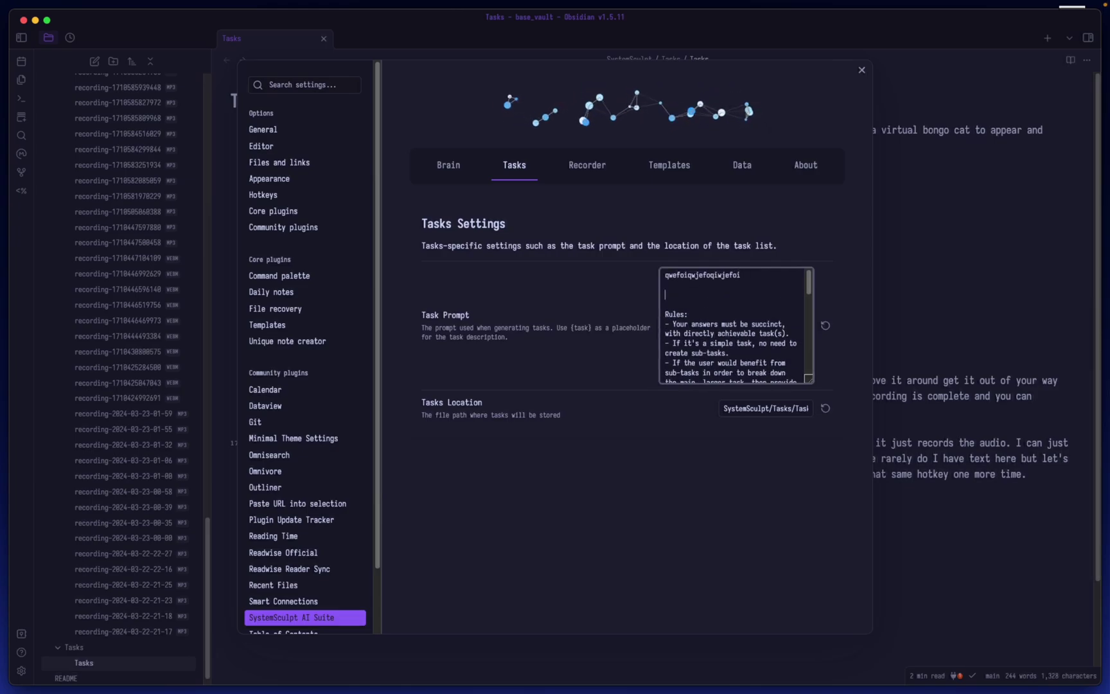
left_click(826, 326)
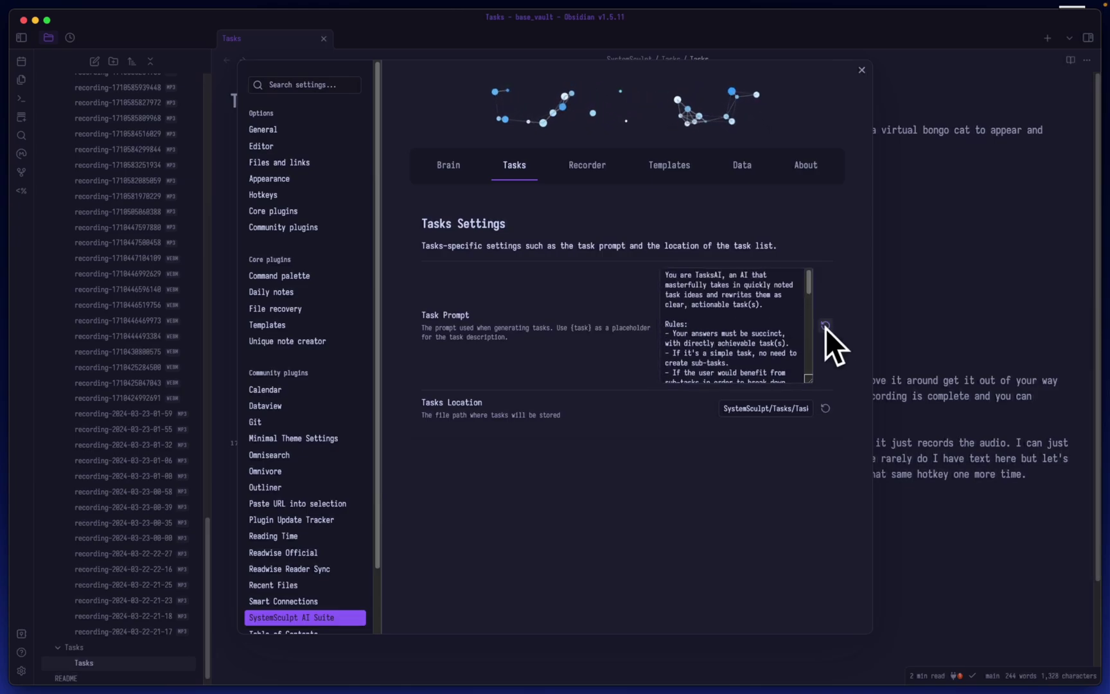
left_click(784, 313)
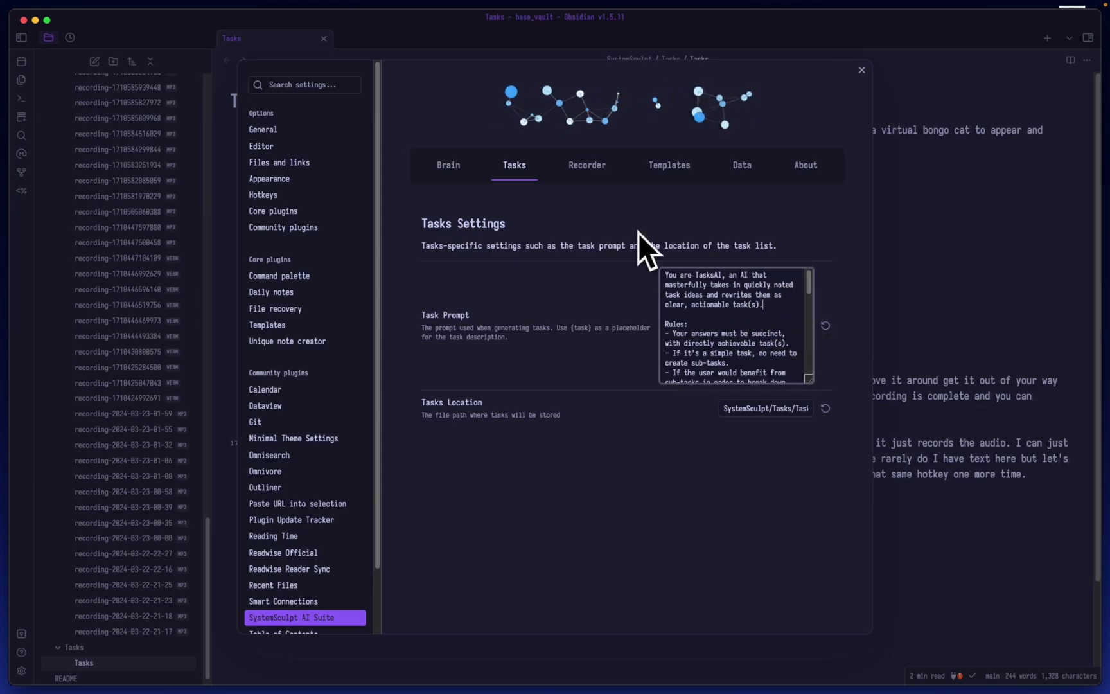
On the Recorder tab, switch Save Audio Clips off and then back on.
left_click(590, 168)
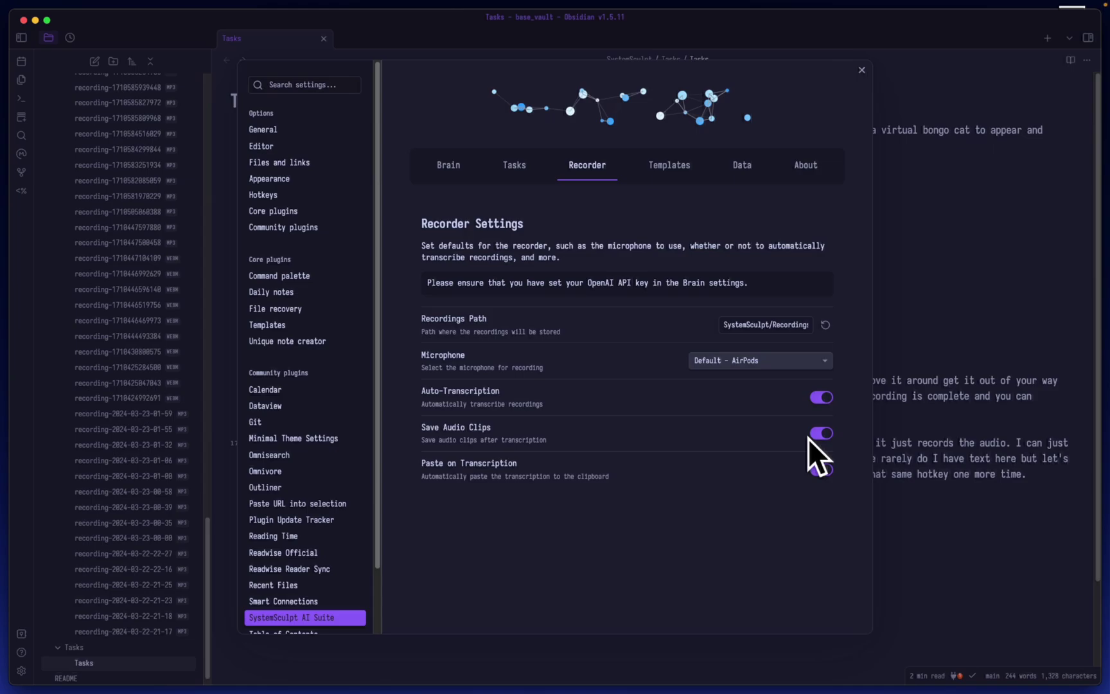
left_click(832, 434)
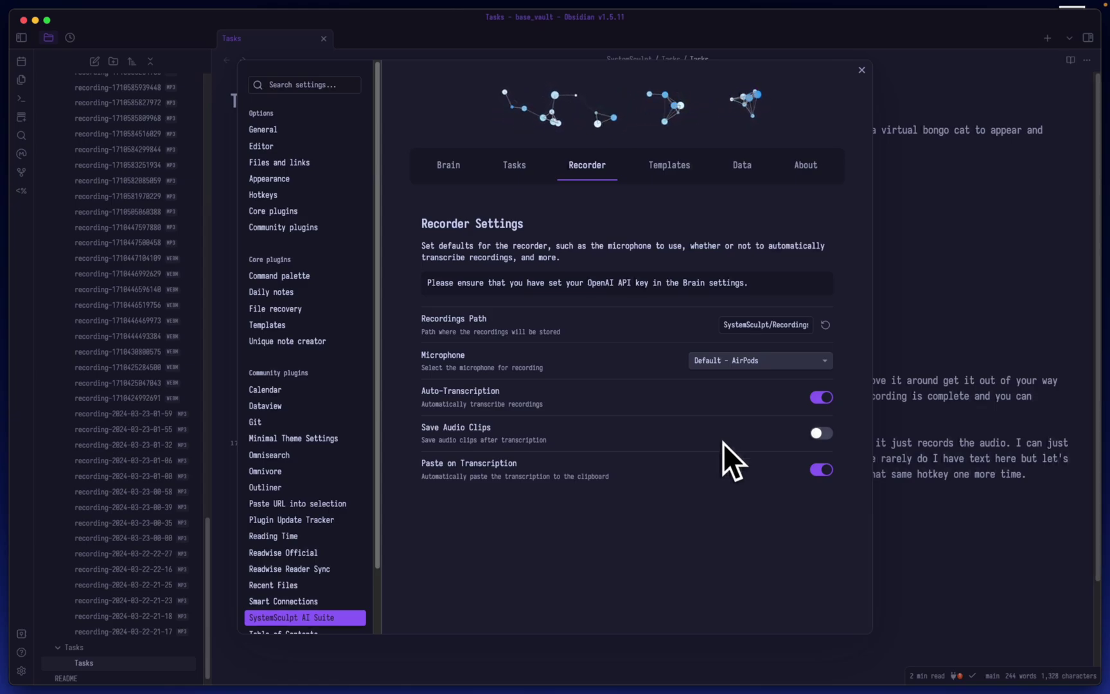
left_click(821, 433)
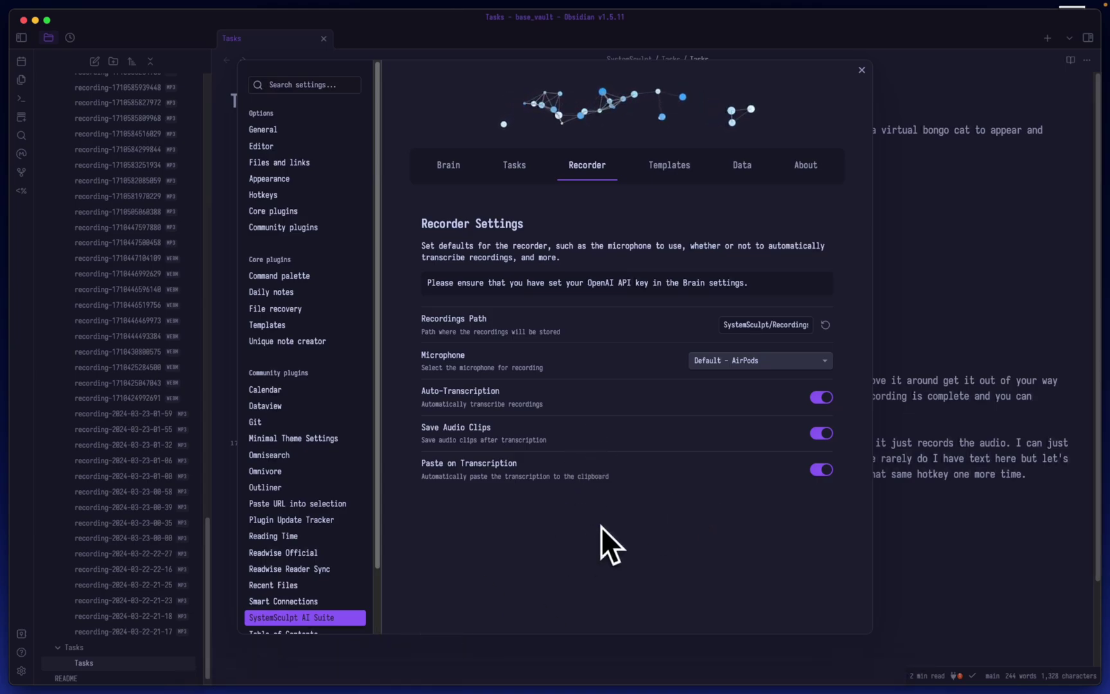
Browse the Templates and Data tabs, return to Tasks, and close the settings window.
left_click(667, 169)
left_click(738, 170)
left_click(679, 169)
left_click(743, 170)
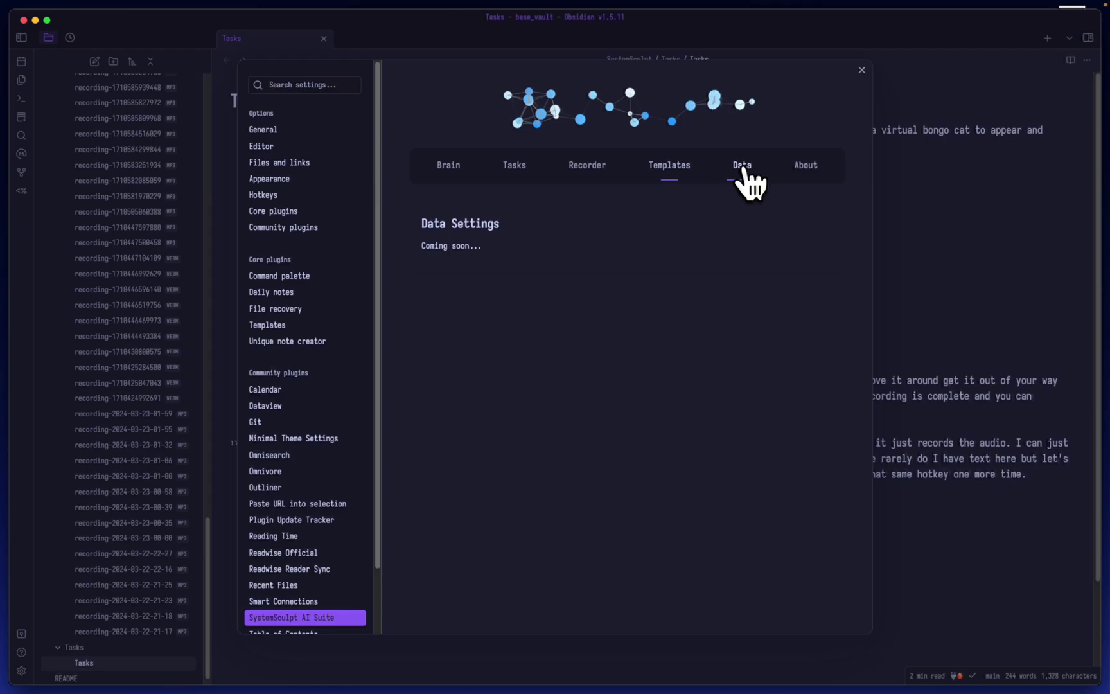
left_click(671, 169)
left_click(739, 172)
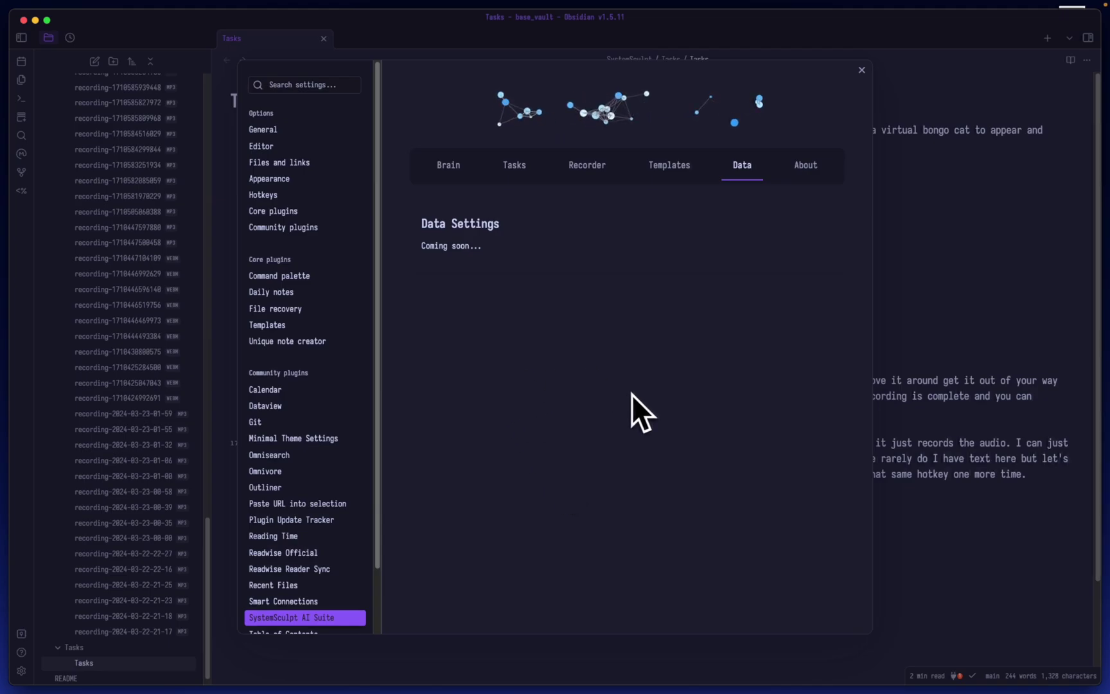
left_click(514, 168)
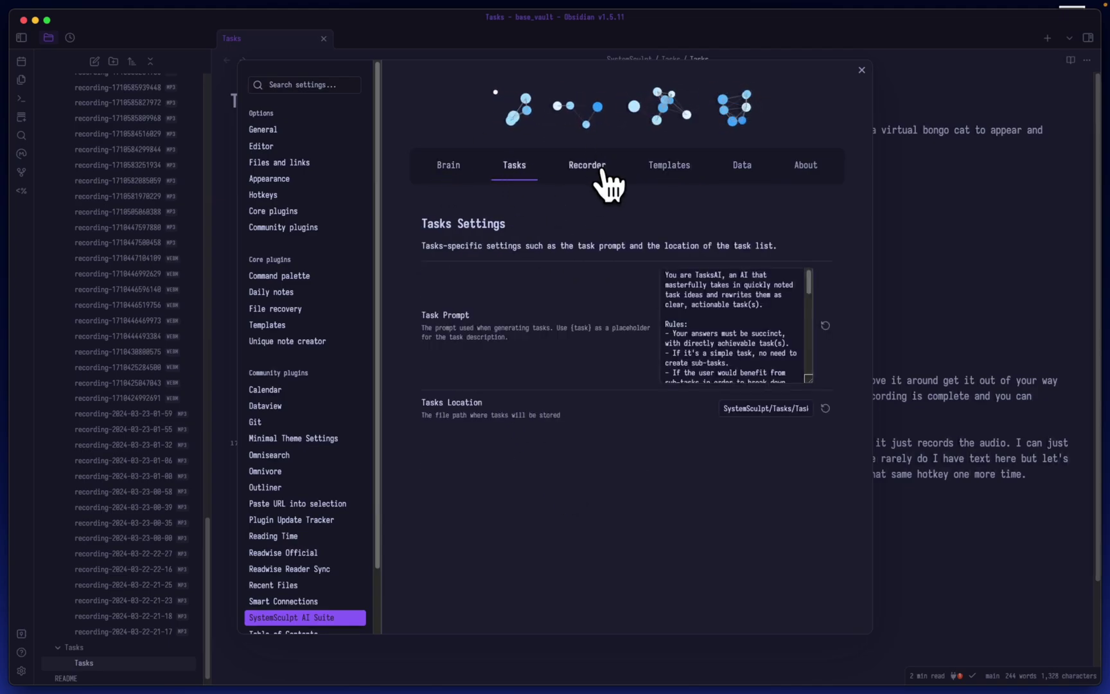
left_click(923, 302)
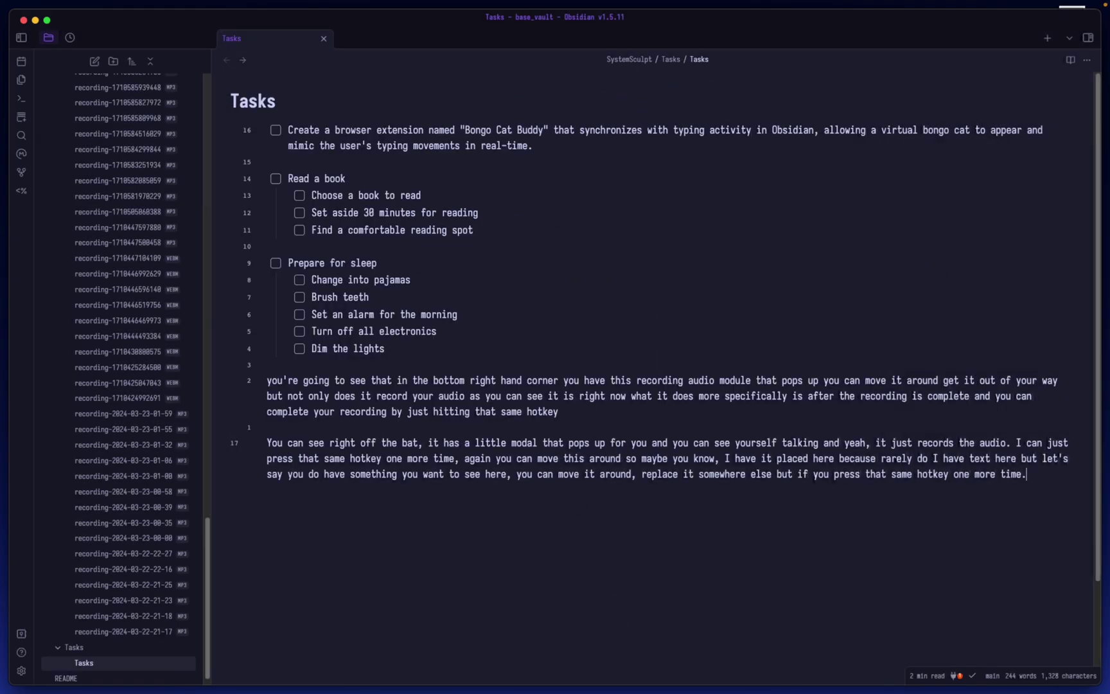
Undo the transcribed paragraphs and generate tasks from a 'remember' description with SystemSculpt Add Task.
key("super+z")
key("super+p")
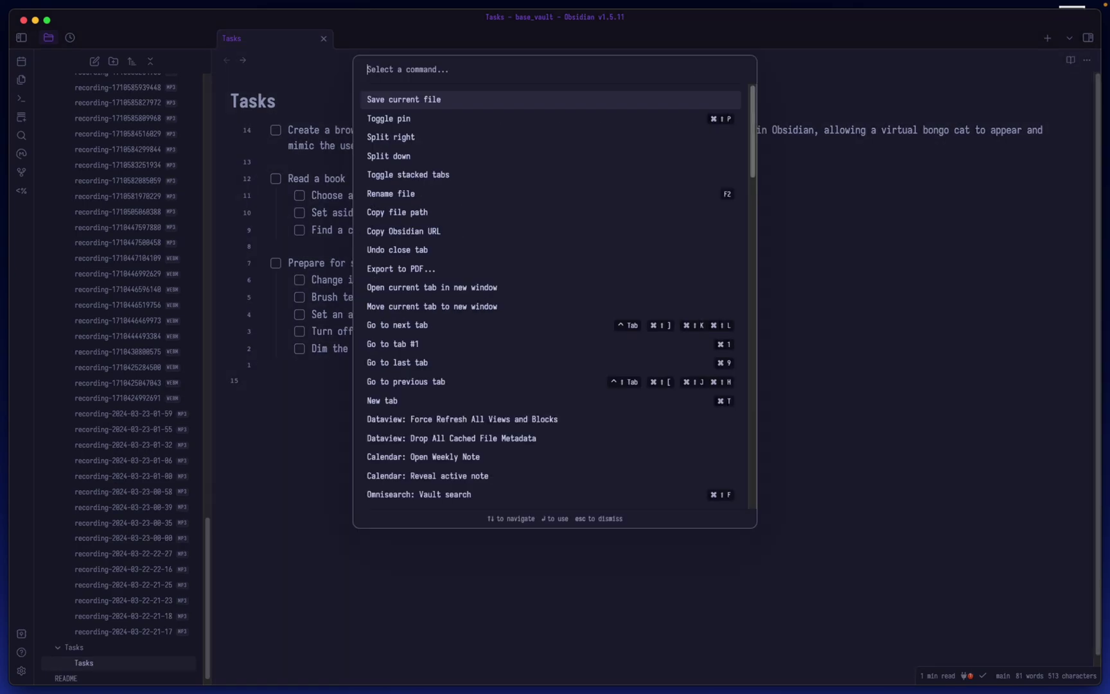
type("task")
key("Return")
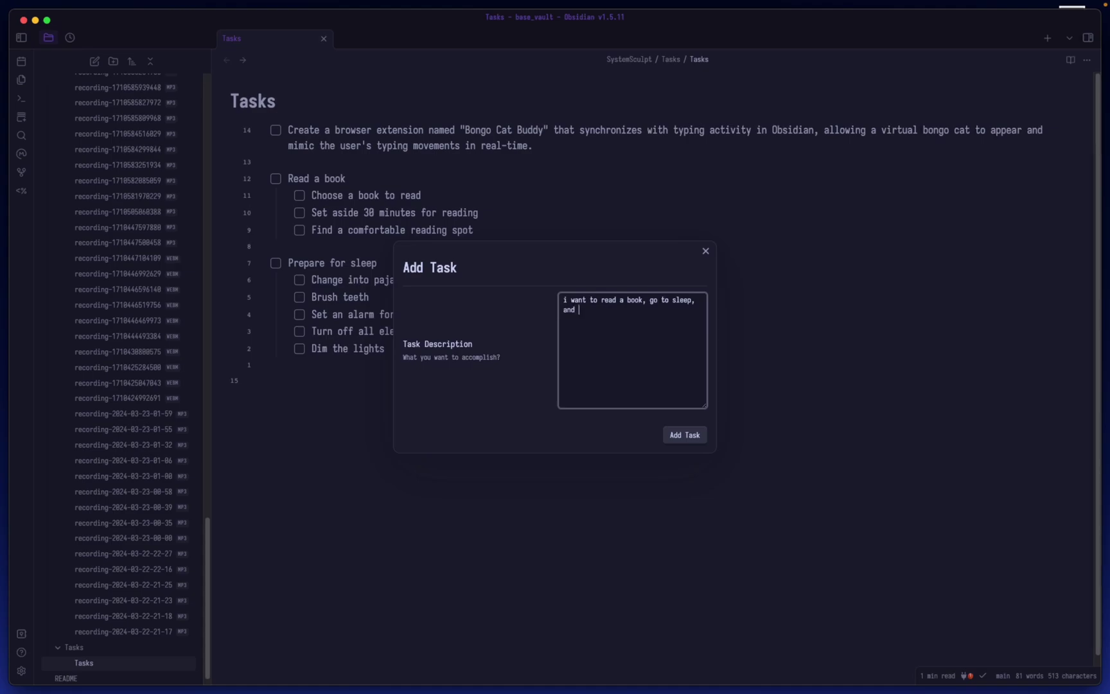
type("remember to take out the trash in the morning")
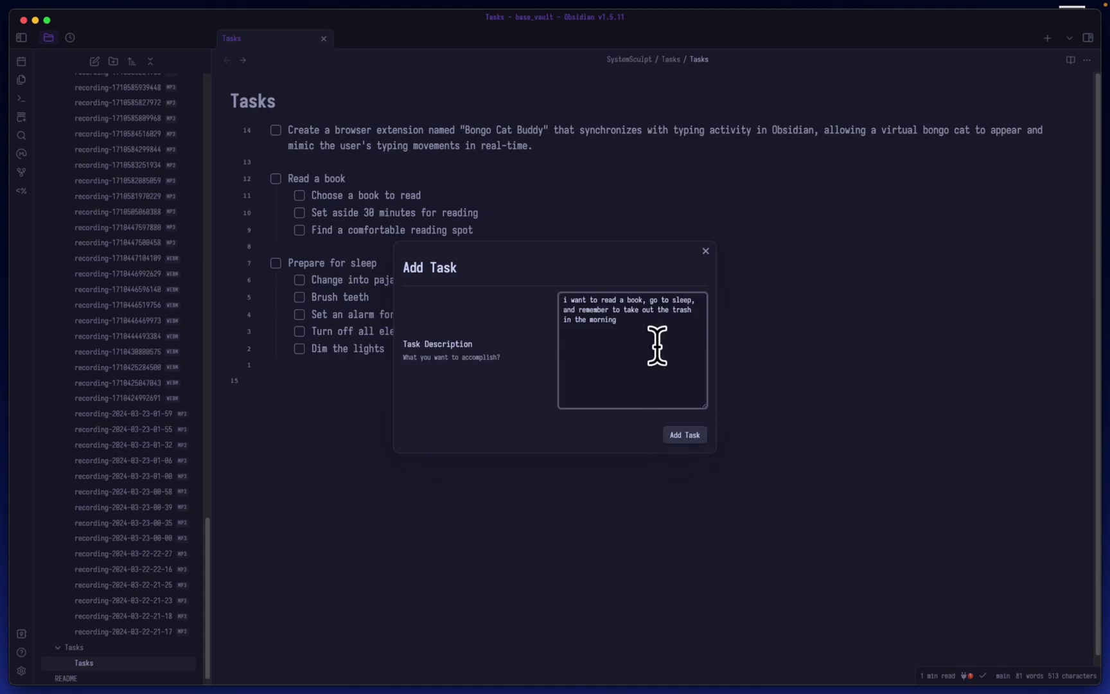
key("Return")
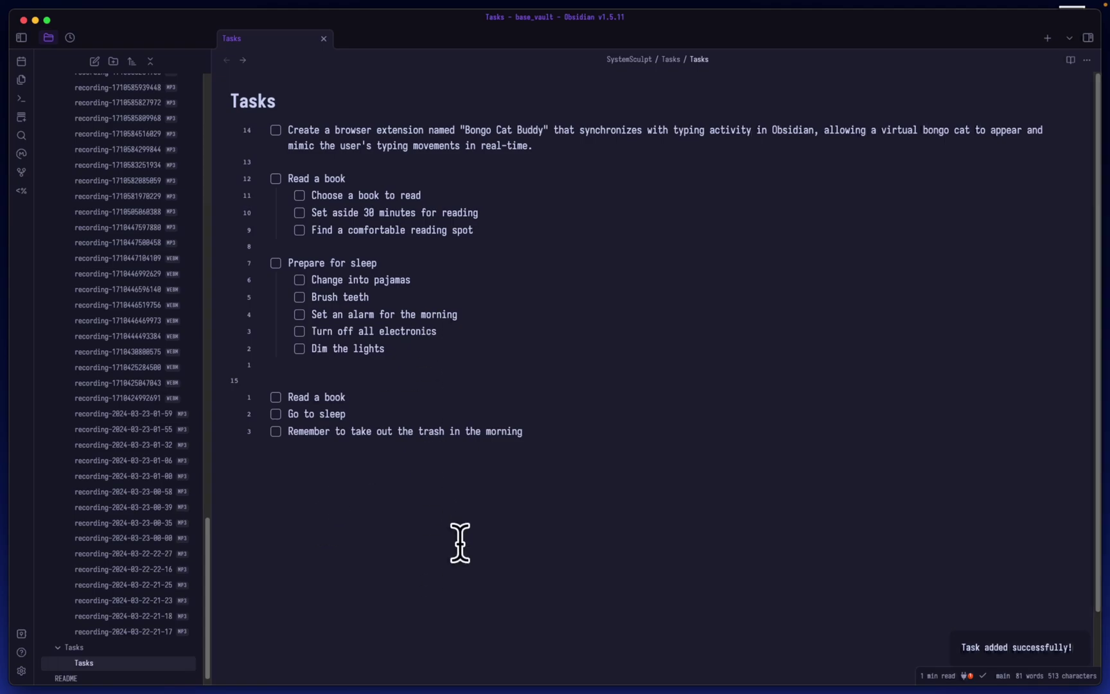
Add blank lines below the generated trash reminder task for more tasks.
key("j")
key("j")
key("j")
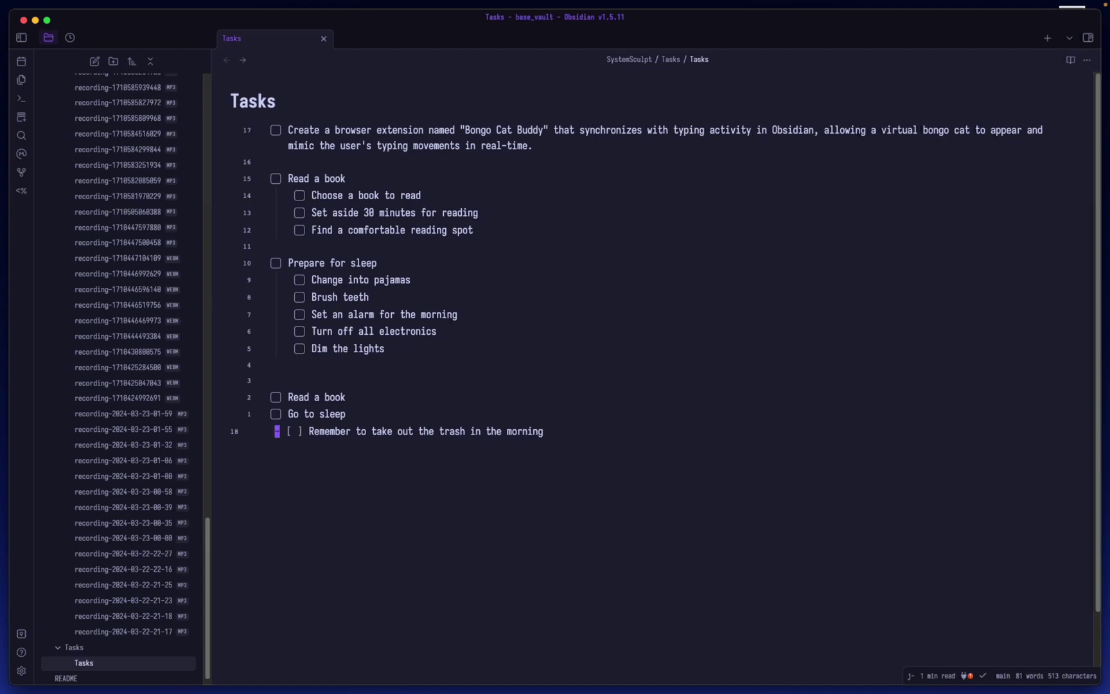
key("o")
key("Return")
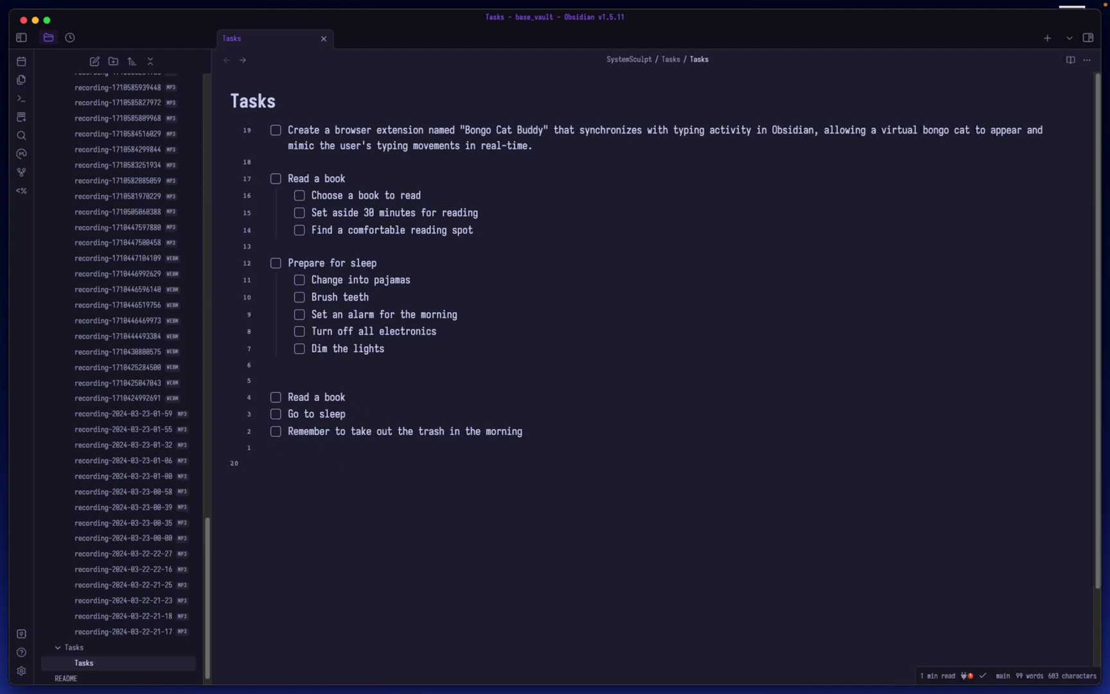
key("super+p")
Generate tasks for researching neurology books for high school students, ending with a reading plan.
type("task")
key("Return")
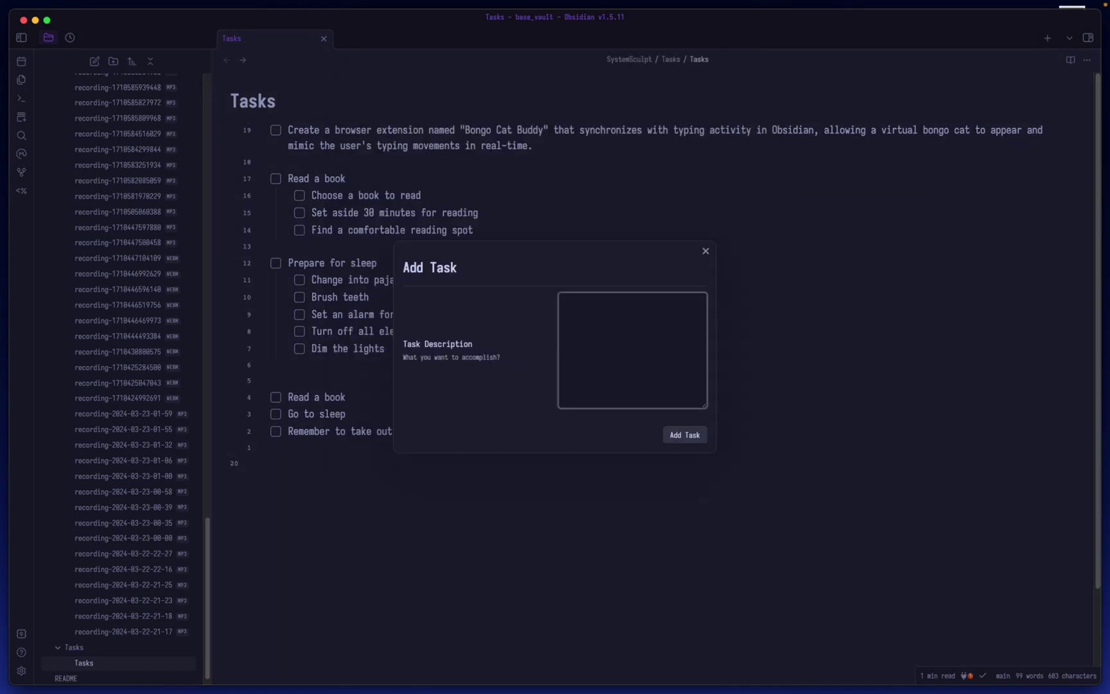
type("i want t")
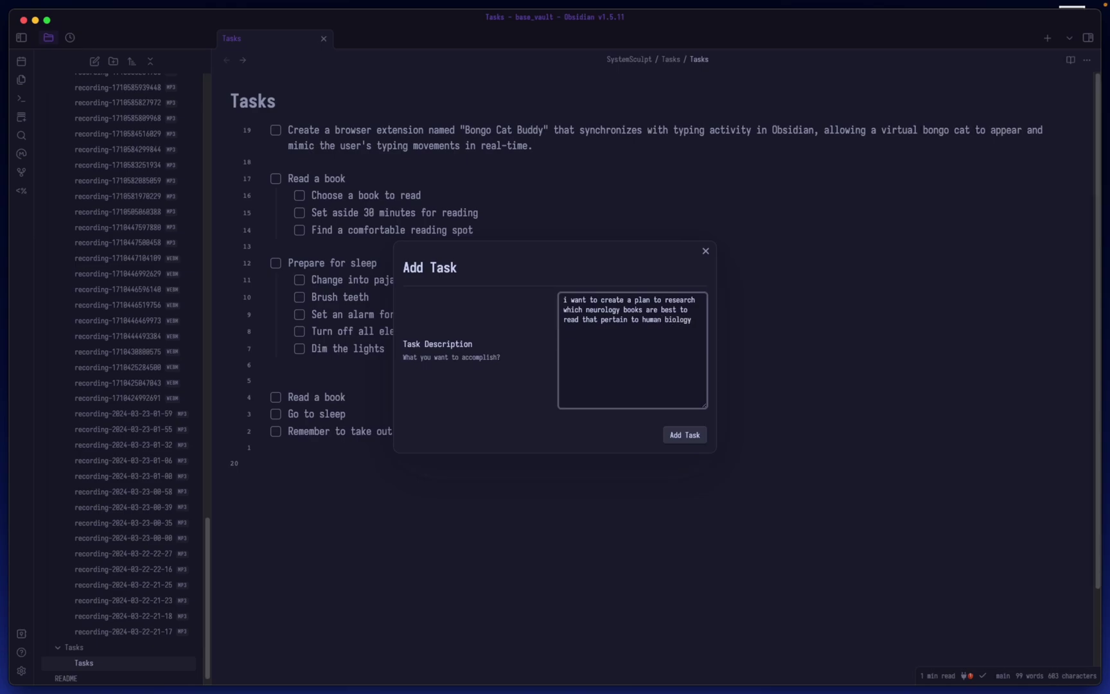
type("which are digestible for a high school student")
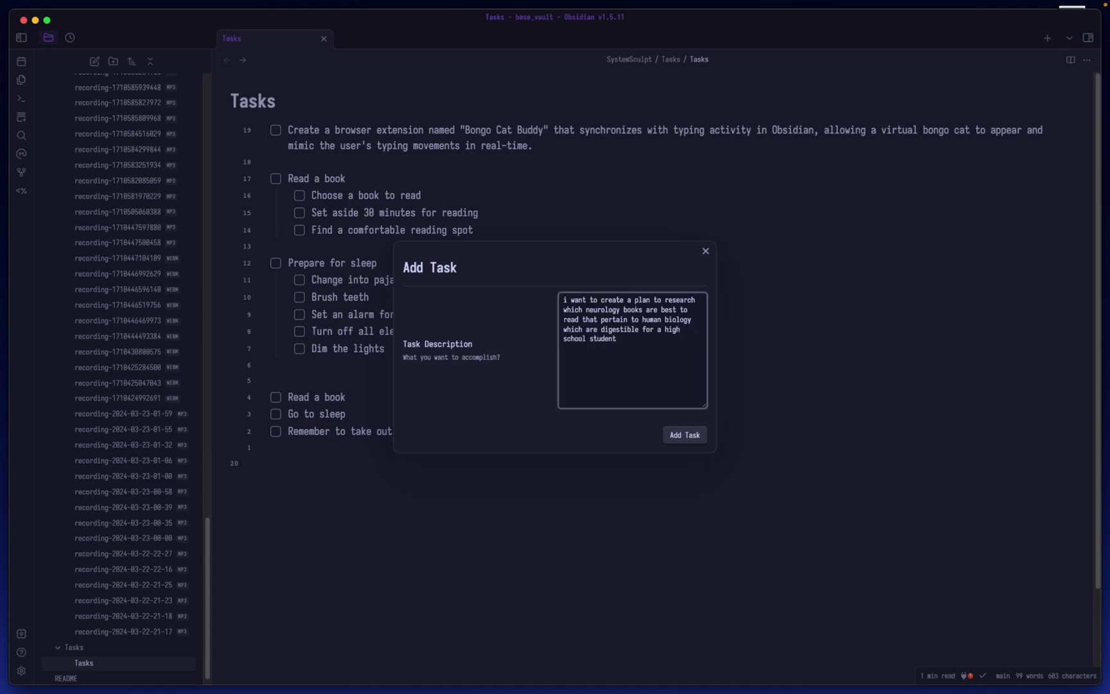
key("Return")
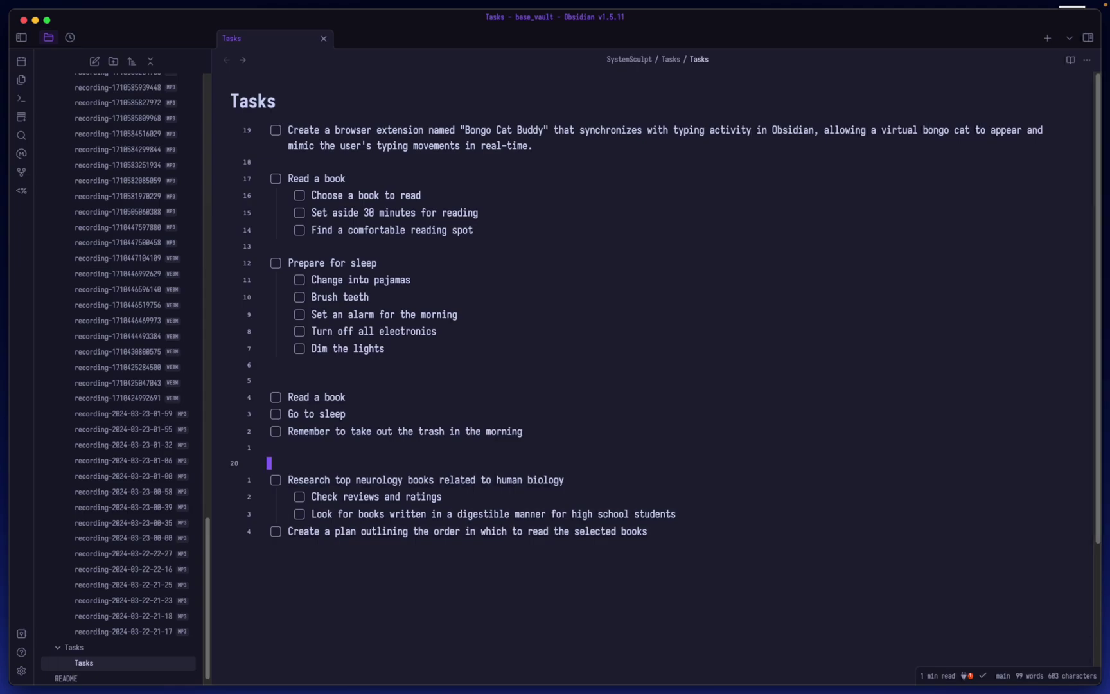
Delete the generated neurology task lines with Vim motions so the note ends at Prepare for sleep.
key("j")
key("j")
key("j")
key("j")
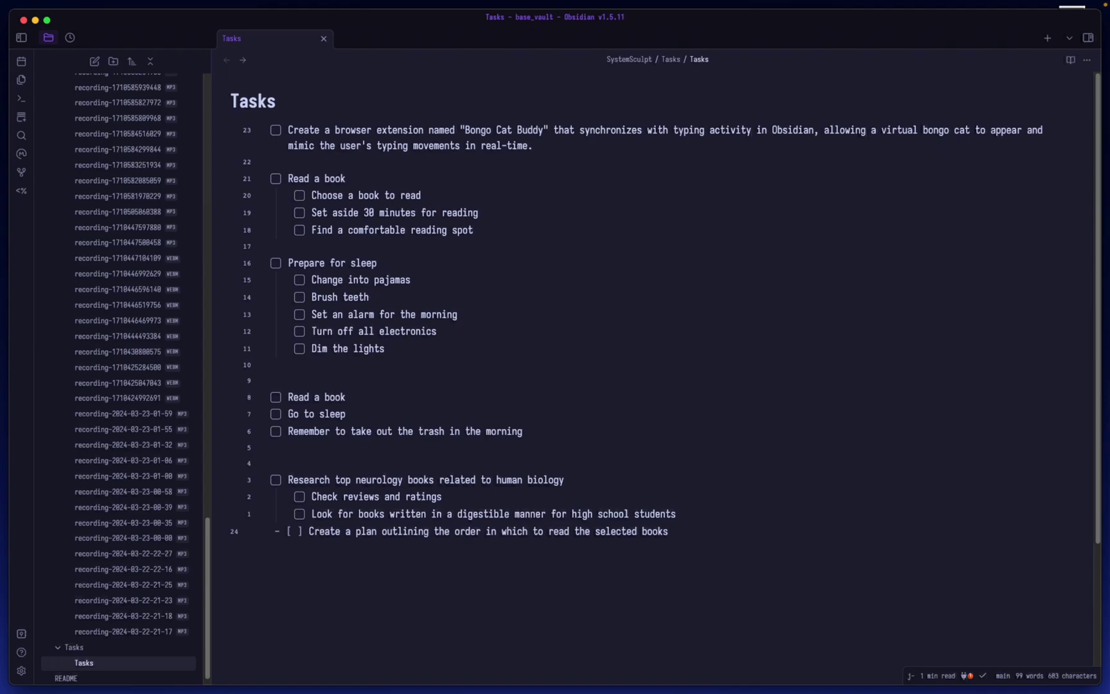
key("k")
key("k")
key("k")
key("k")
key("j")
key("j")
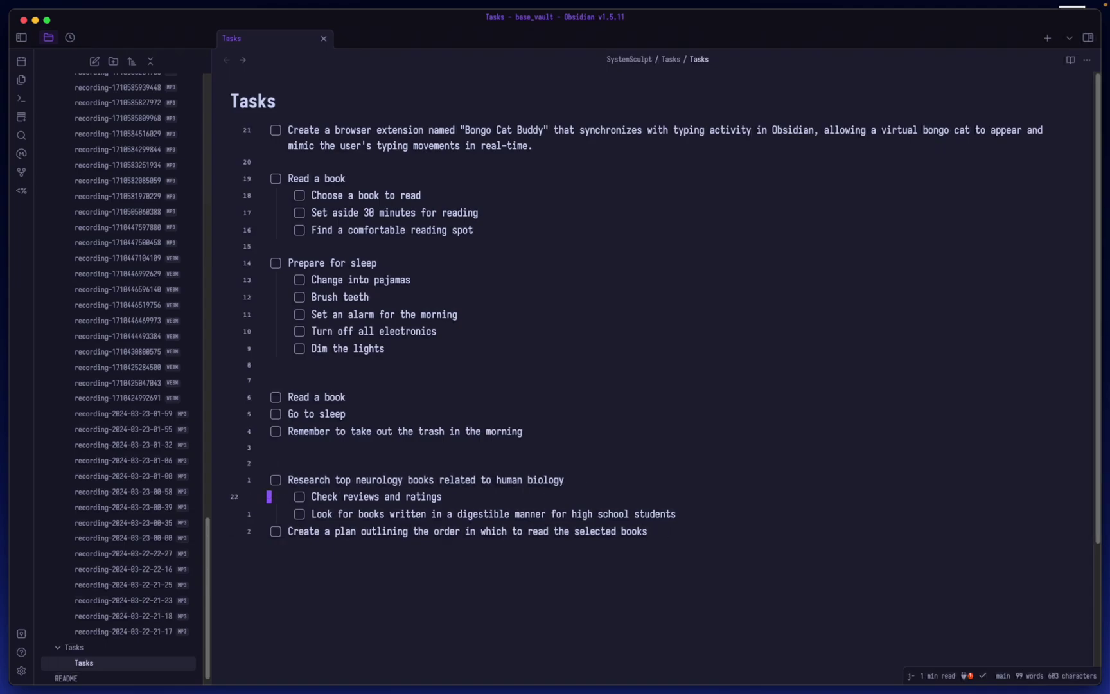
key("k")
key("j")
key("l")
key("l")
key("l")
key("j")
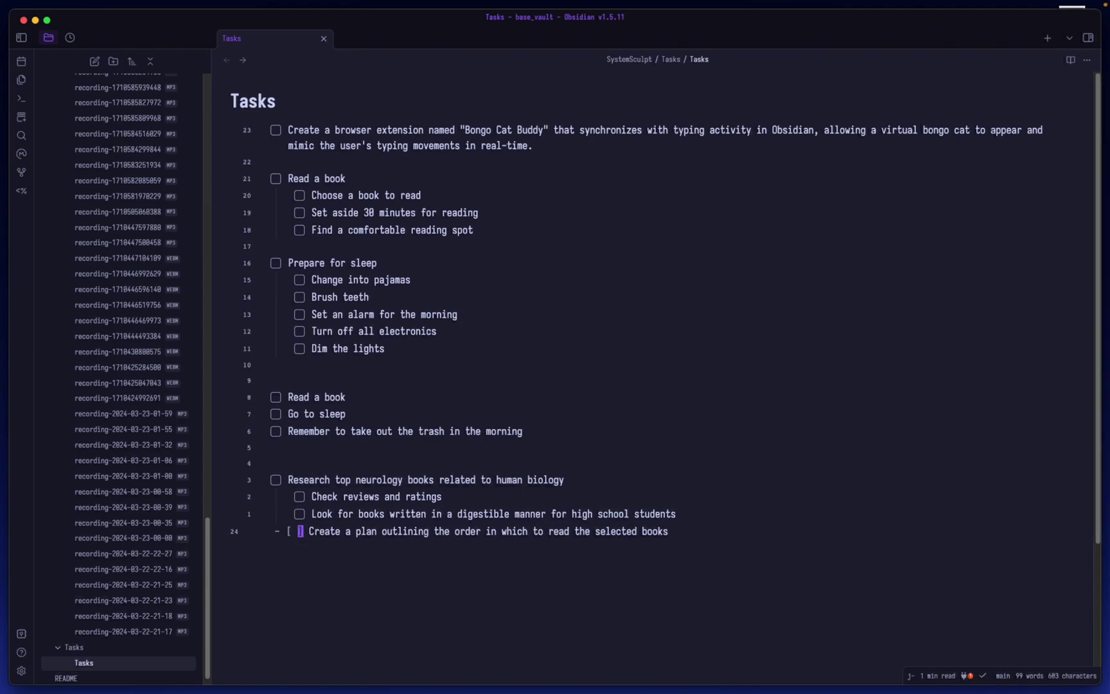
key("k")
key("k")
key("k")
key("j")
key("j")
key("k")
key("k")
key("k")
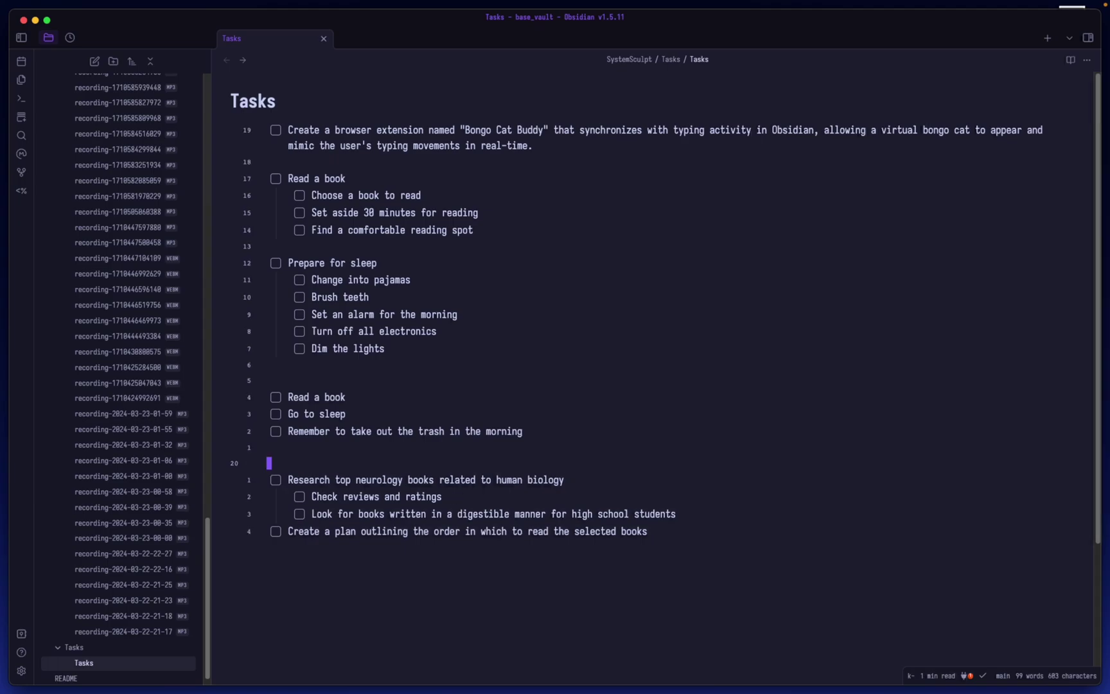
key("d")
key("d")
key("k")
key("k")
key("k")
key("k")
key("k")
key("k")
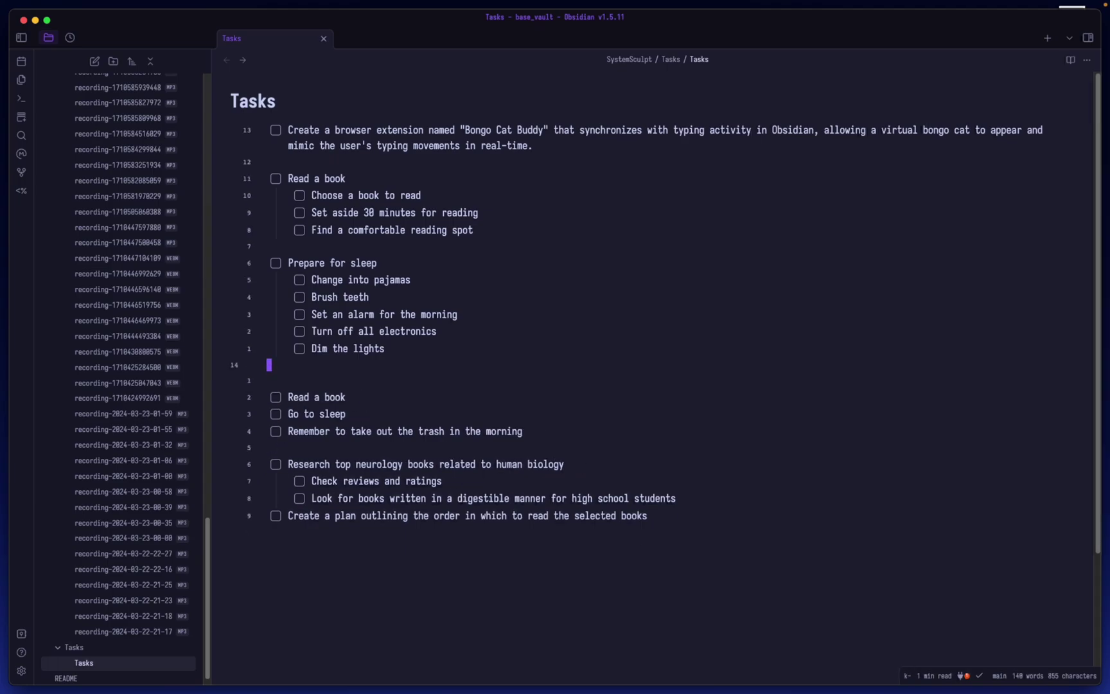
key("j")
key("shift+g")
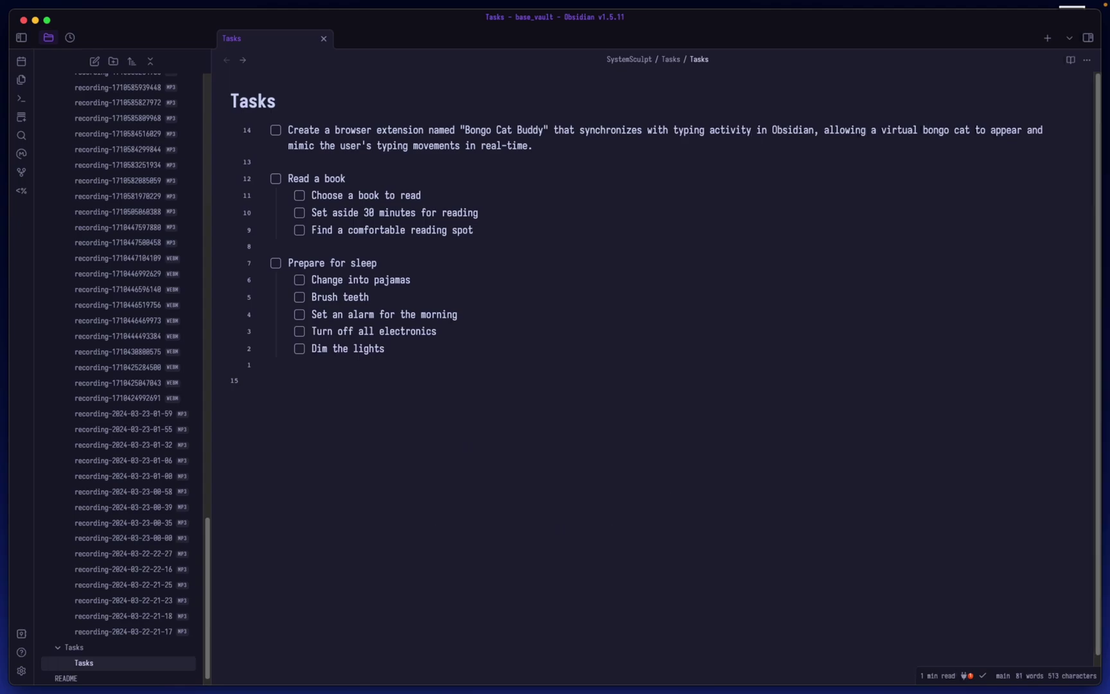
key("d")
key("d")
key("super+comma")
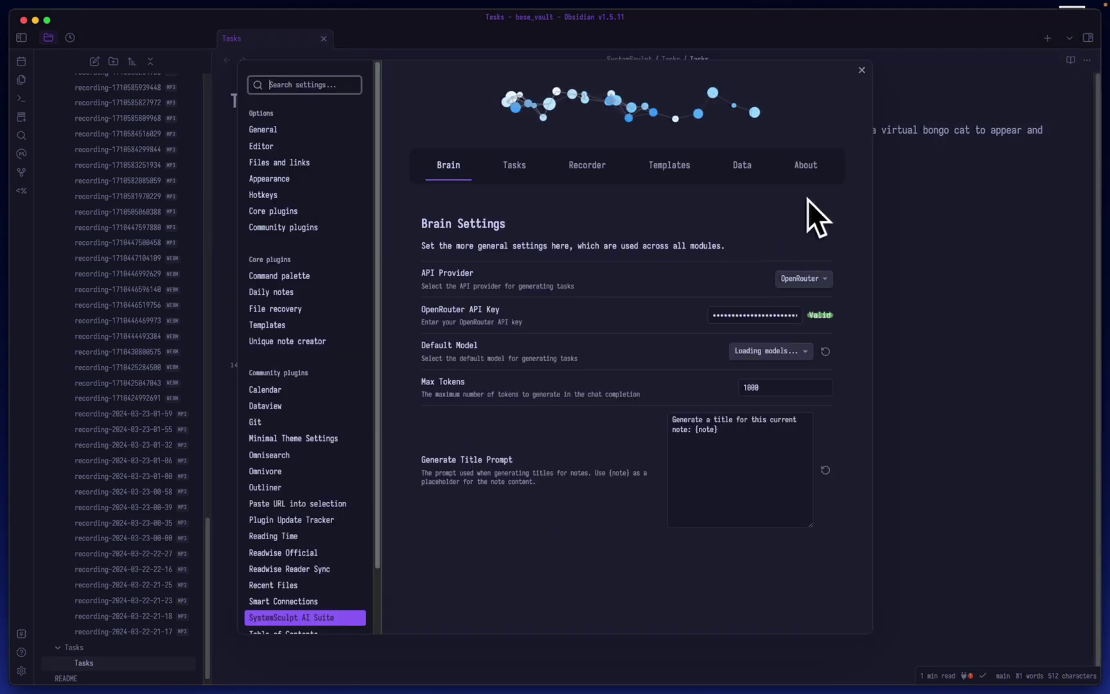
left_click(806, 167)
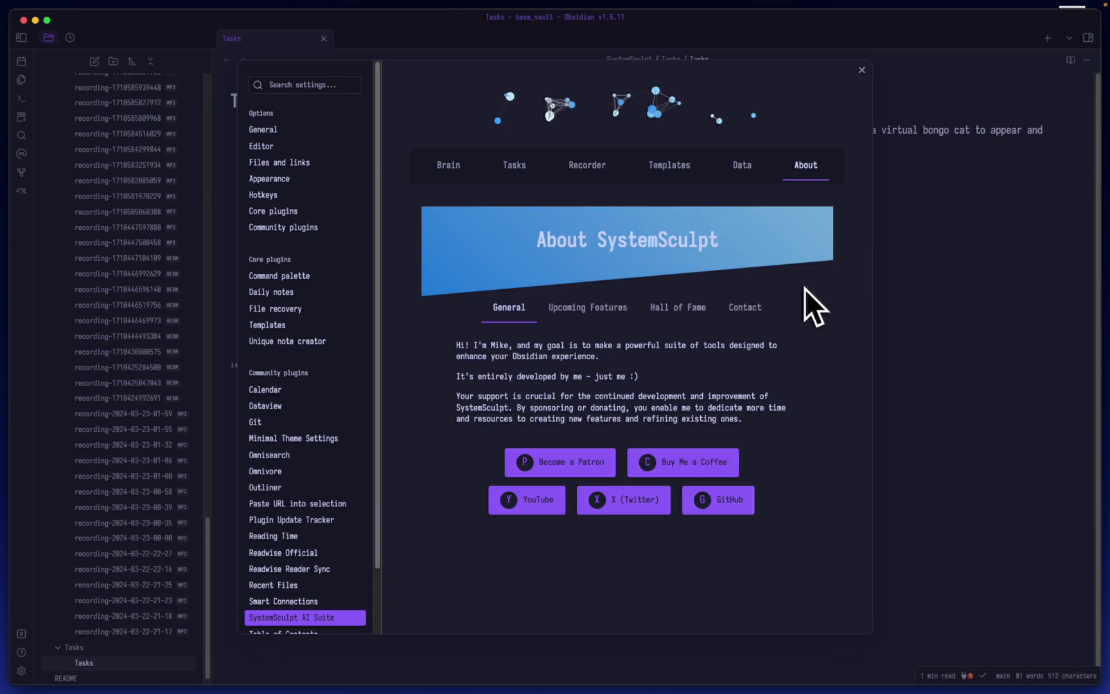
left_click(594, 310)
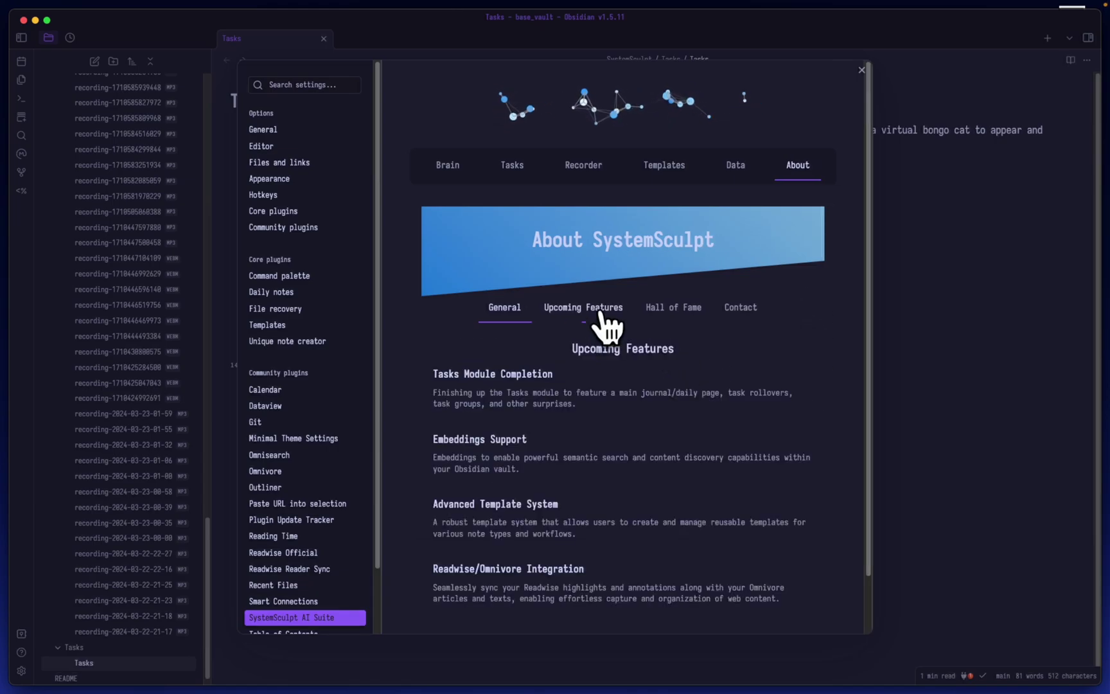
scroll(651, 407, "down", 2)
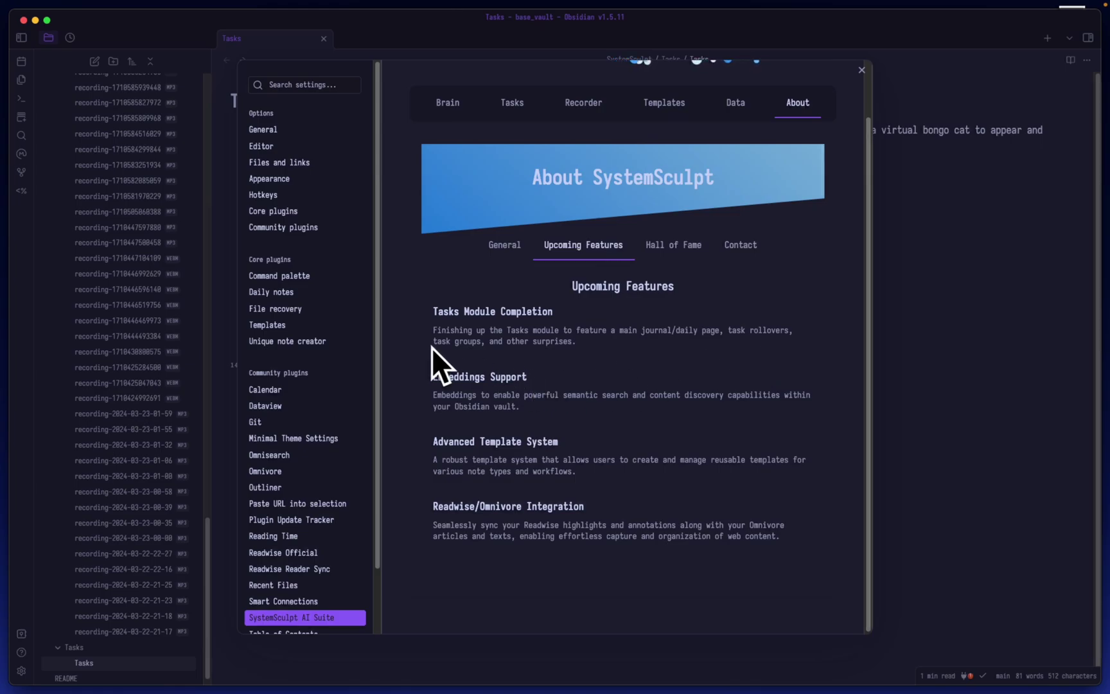
scroll(771, 362, "up", 2)
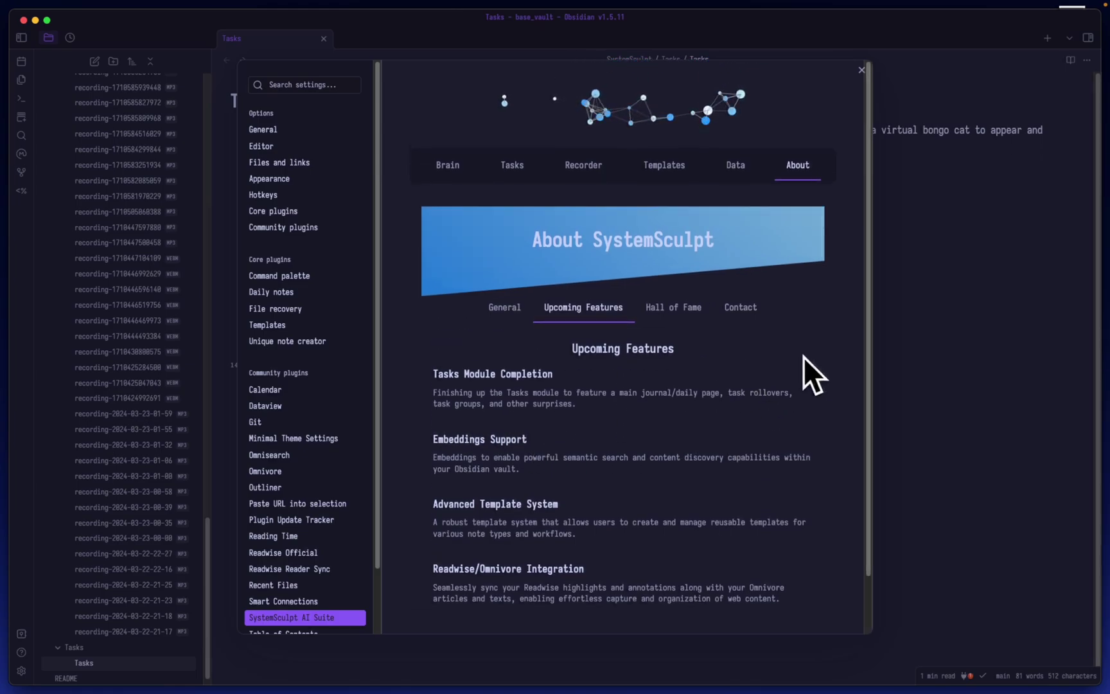
scroll(758, 404, "down", 1)
scroll(702, 355, "down", 1)
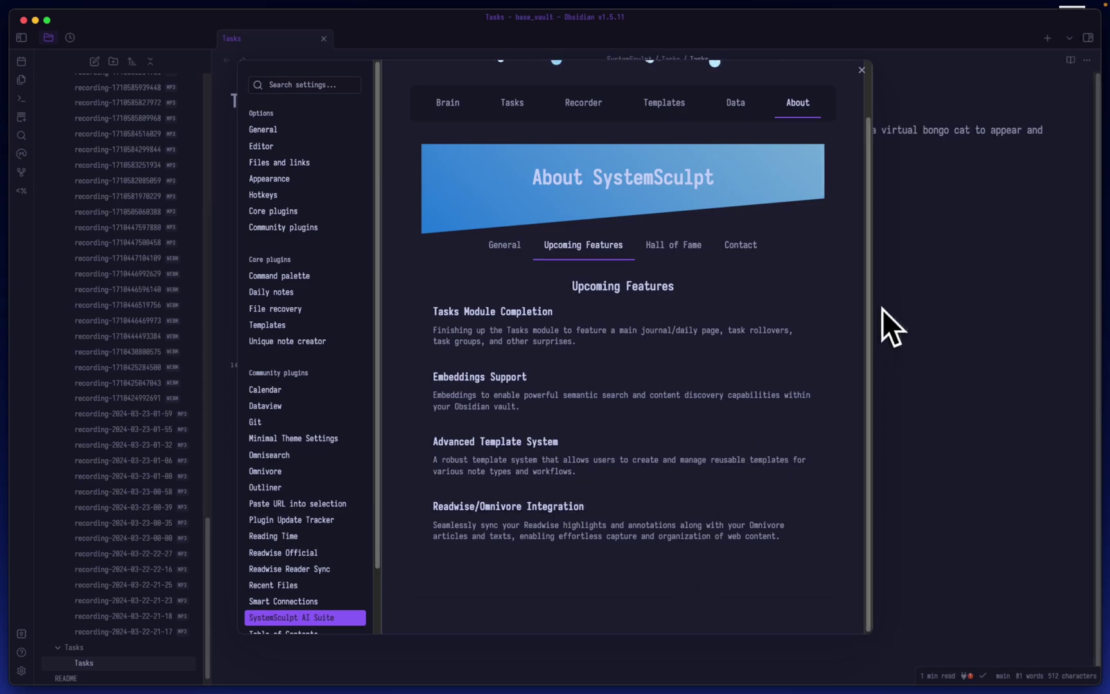
scroll(807, 359, "up", 2)
Add an empty line at the note's end and run 'Generate Title for Current Note'.
left_click(930, 361)
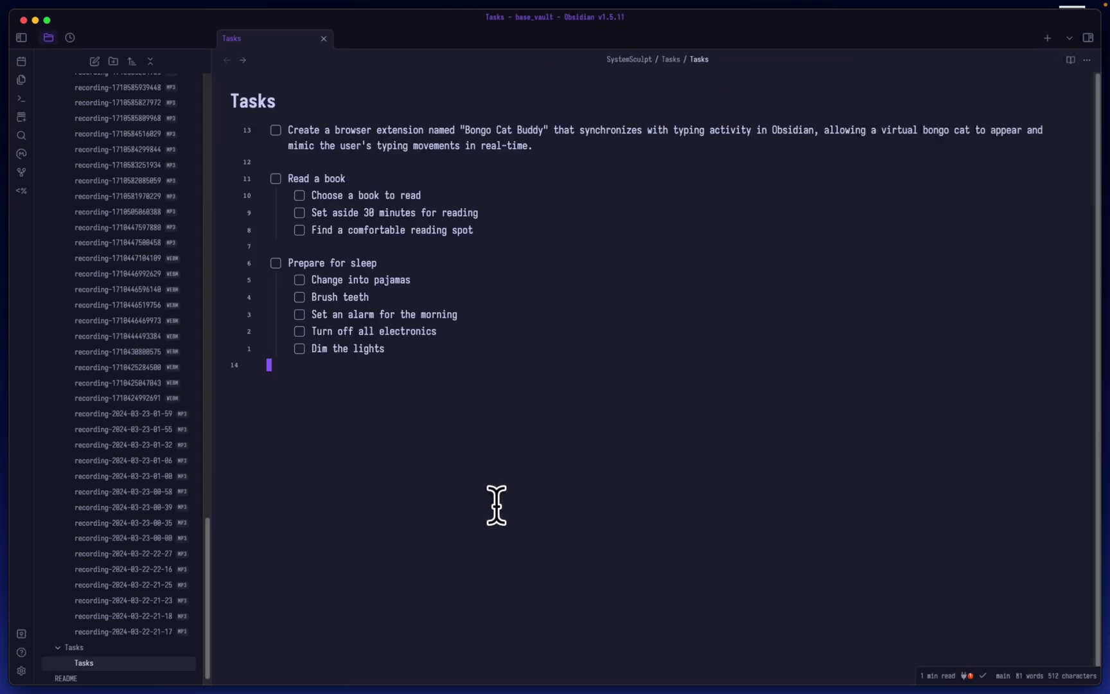
key("Return")
key("super+p")
type("title")
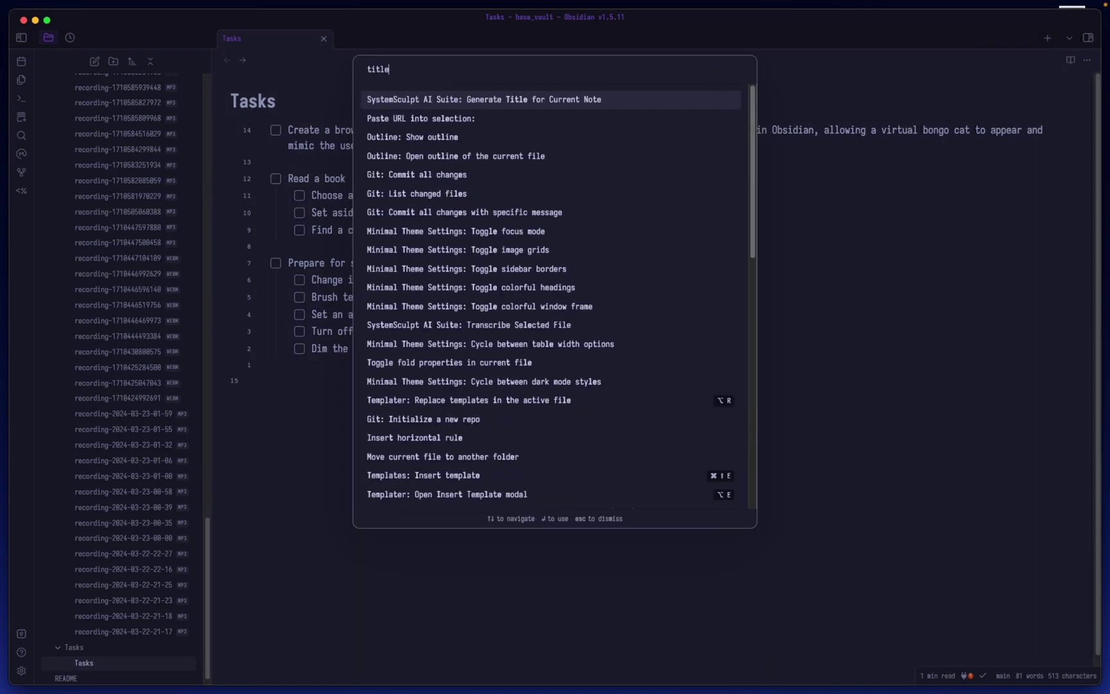
key("Return")
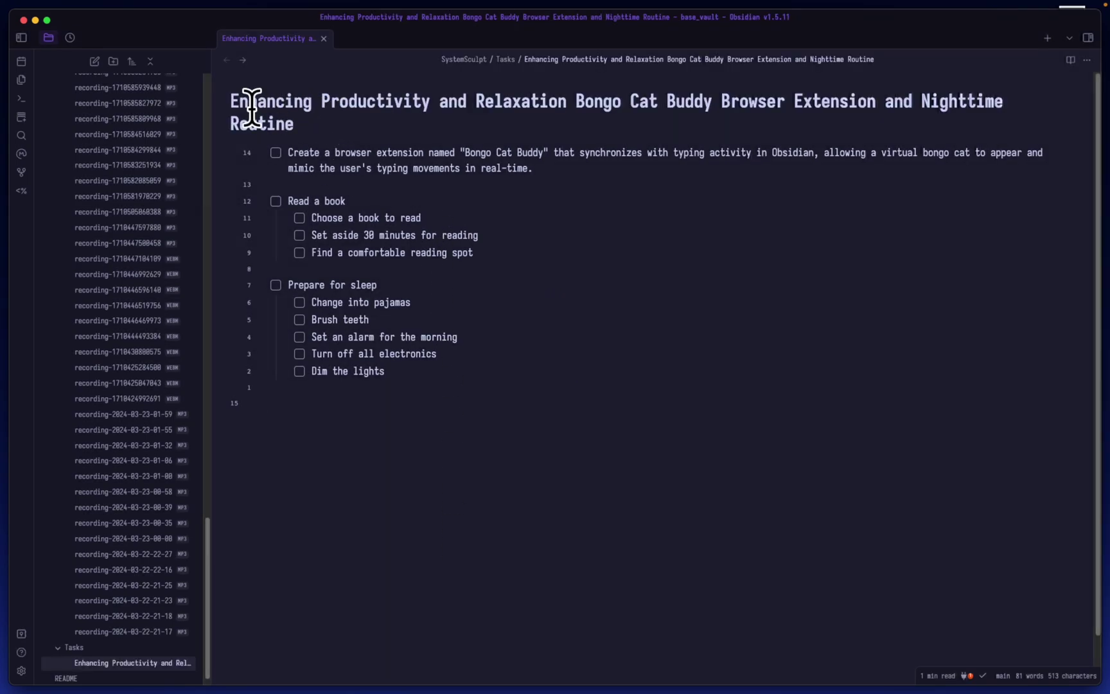
Rename the AI-generated title back to 'Tasks', then open the SystemSculpt Brain settings.
left_click(314, 106)
left_click(517, 497)
left_click_drag(517, 496, 248, 143)
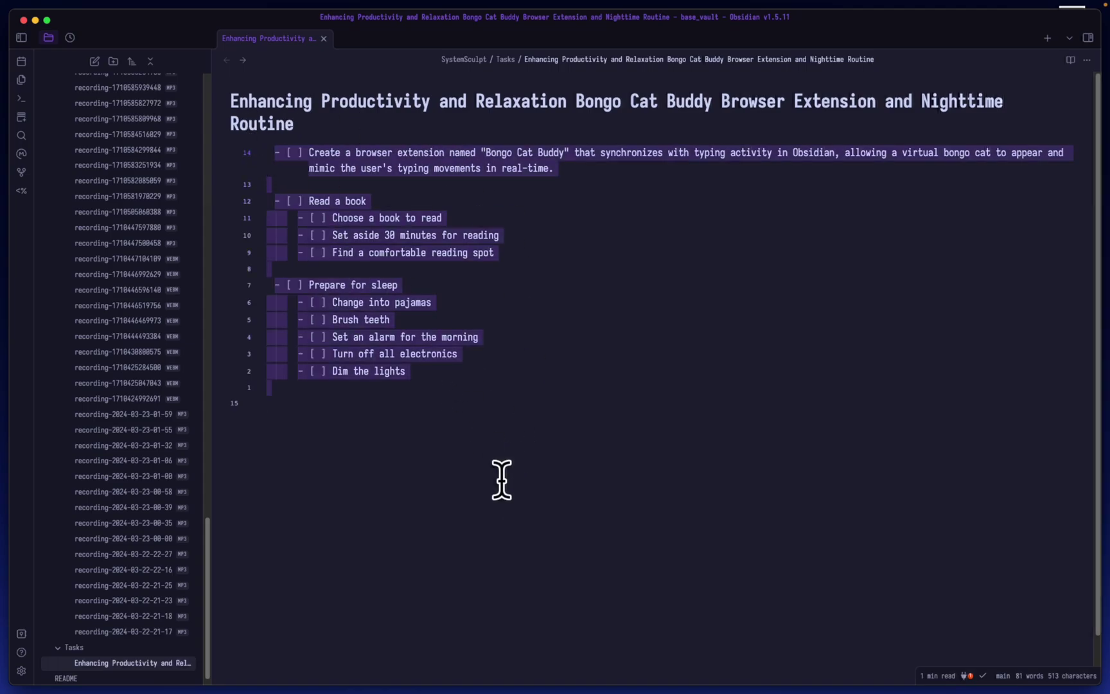
left_click(582, 501)
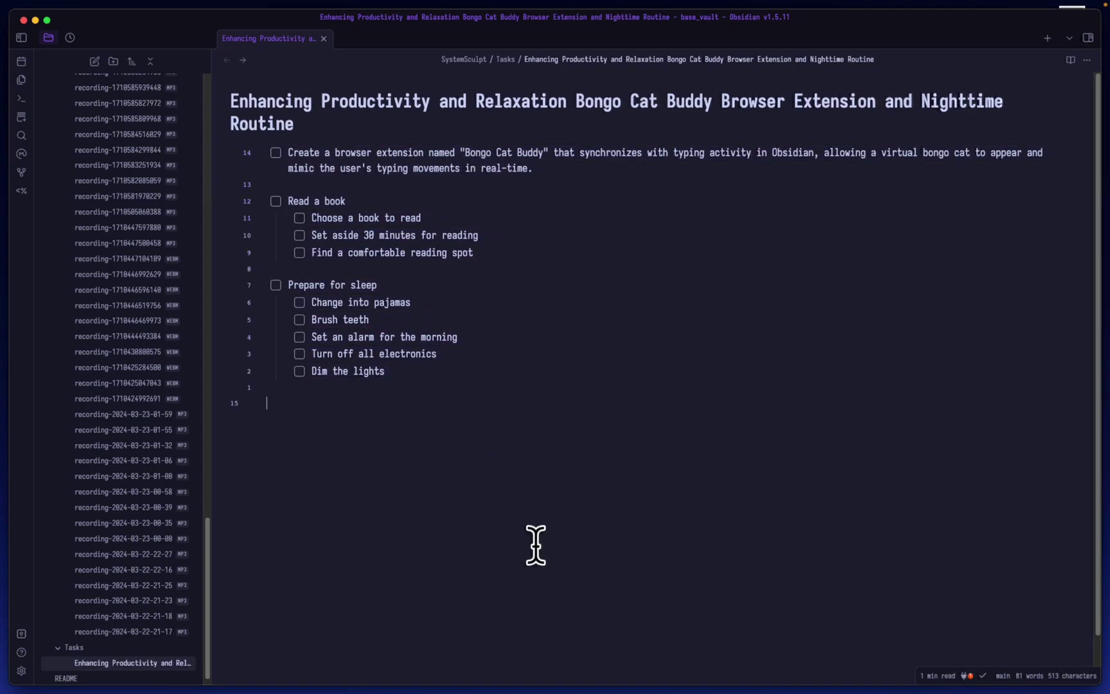
triple_click(587, 116)
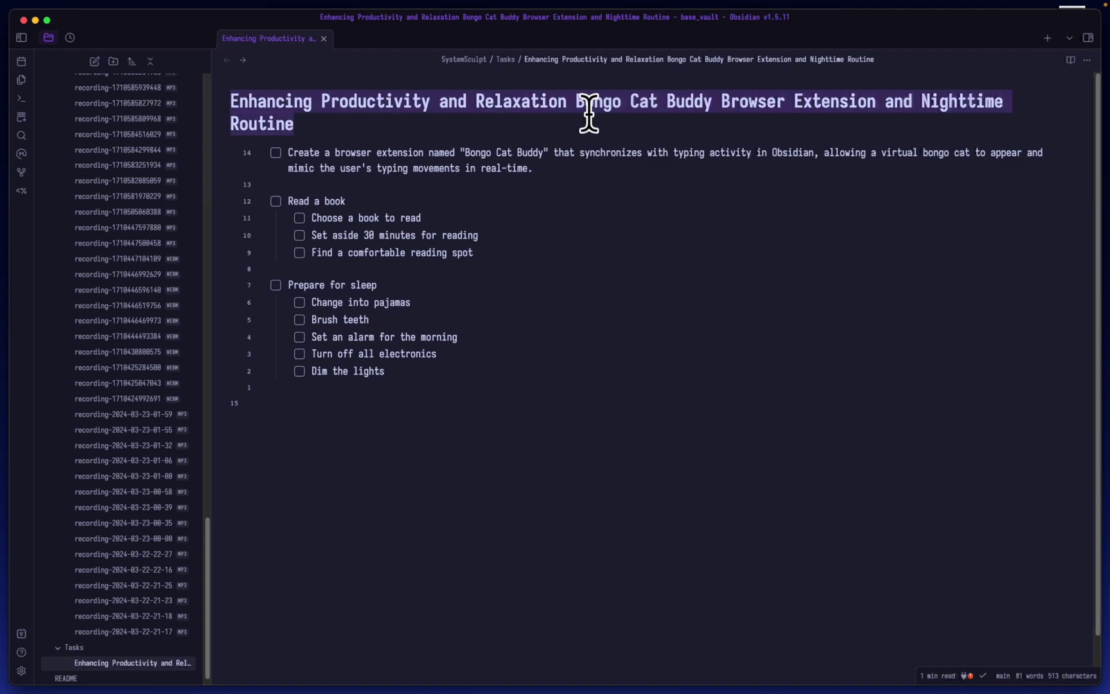
type("Tasks")
key("Return")
key("super+comma")
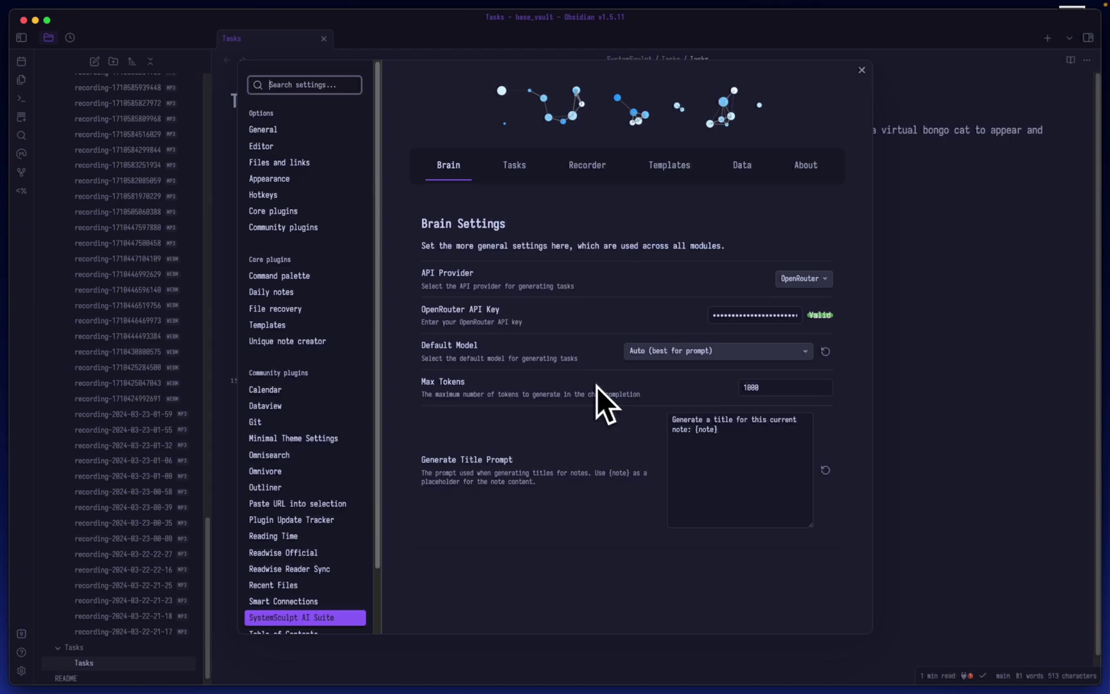
Switch the API provider to OpenAI and browse models, keeping gpt-4-0125-preview as default.
left_click(818, 281)
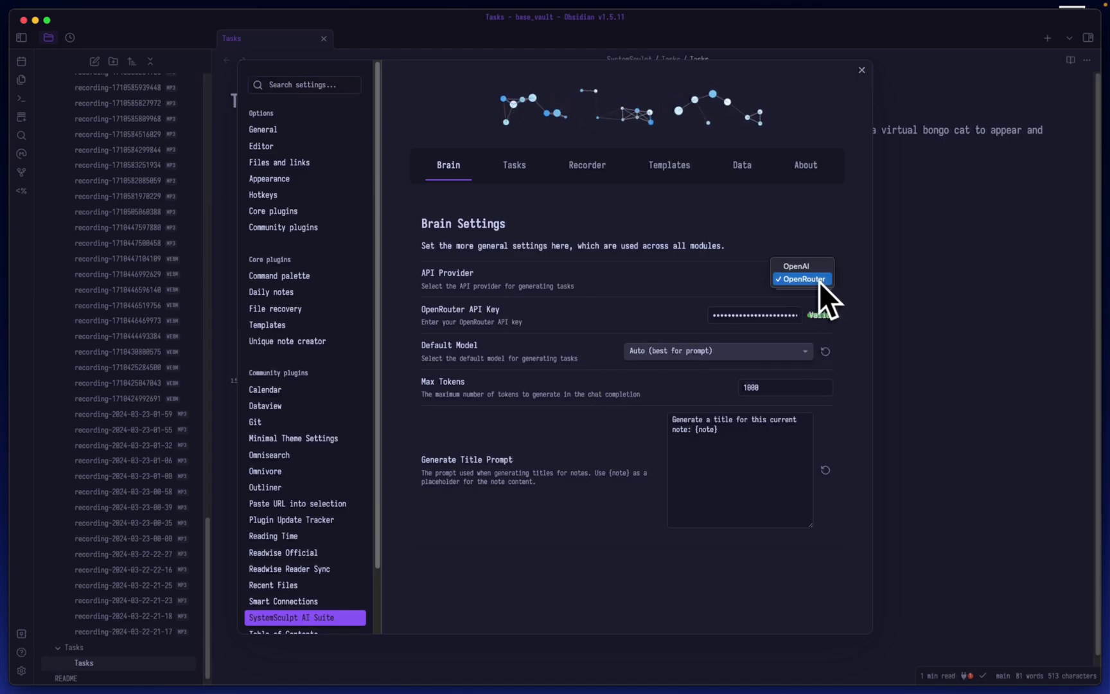
left_click(799, 264)
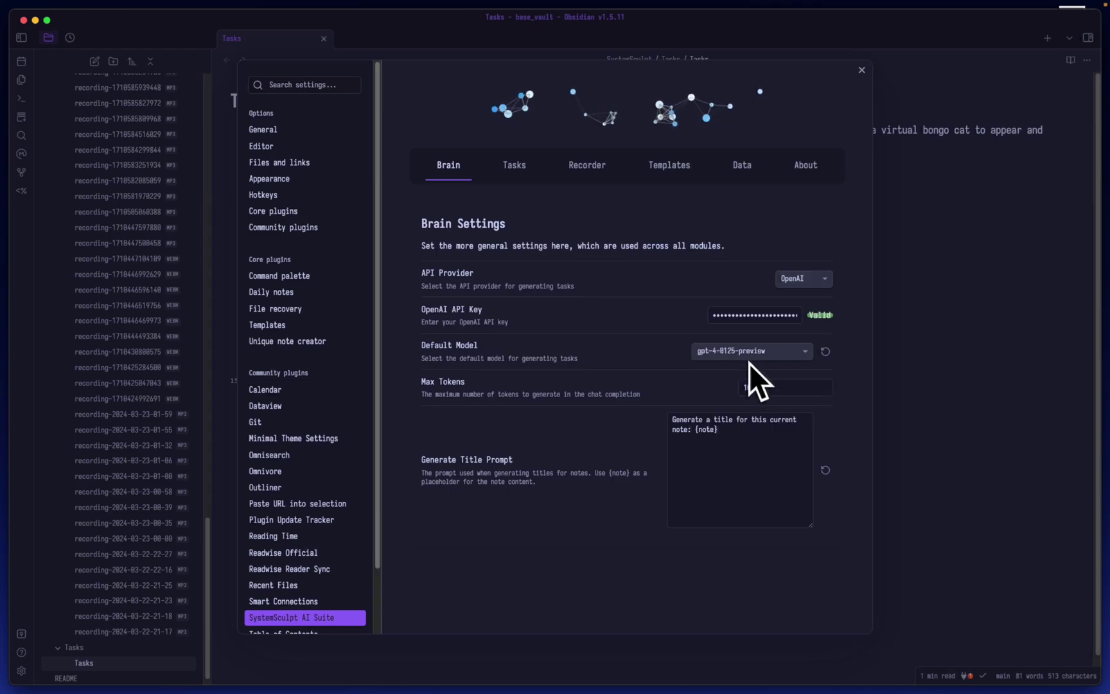
left_click(778, 352)
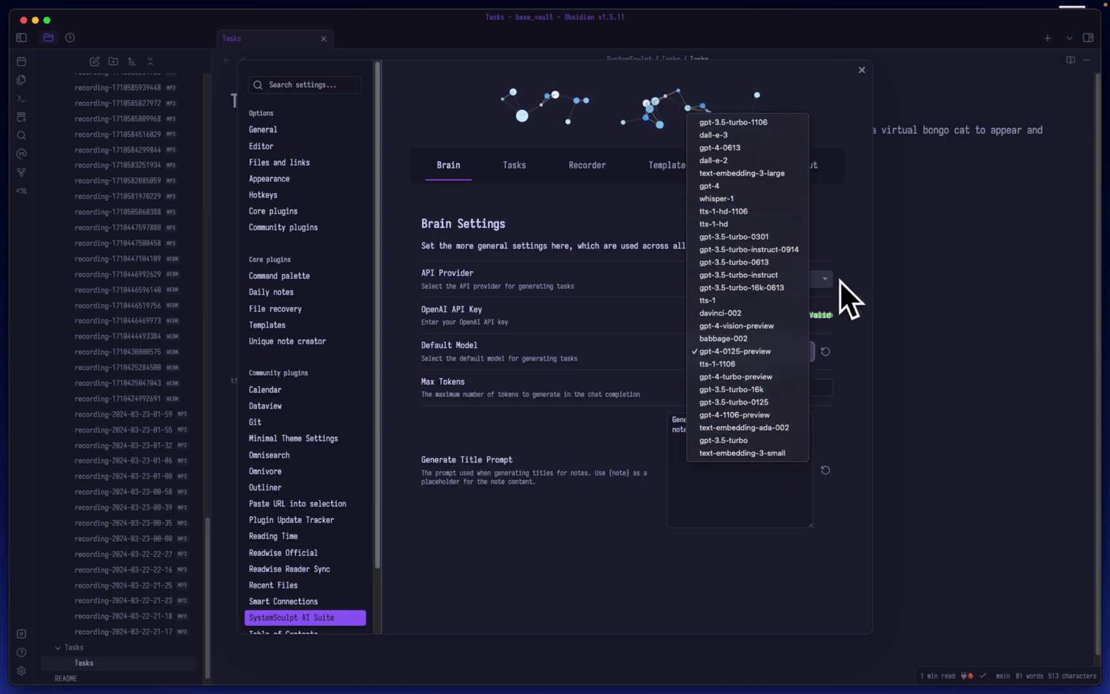
left_click(844, 308)
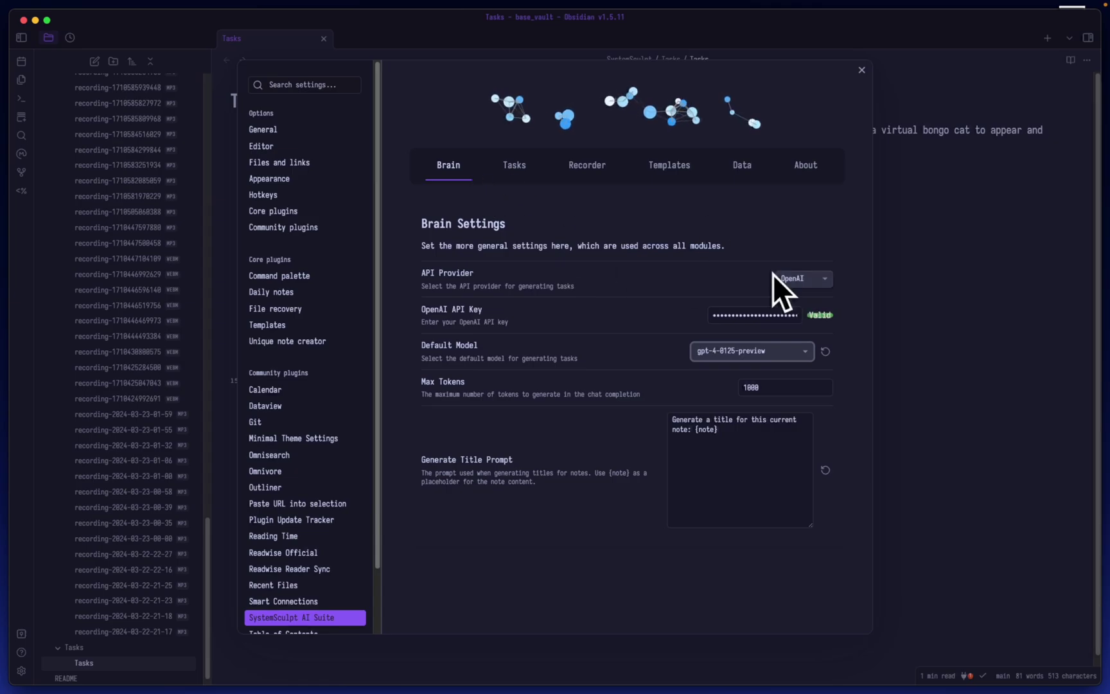
Switch the API provider back to OpenRouter, keeping 'Auto (best for prompt)' as default model.
left_click(794, 279)
left_click(804, 292)
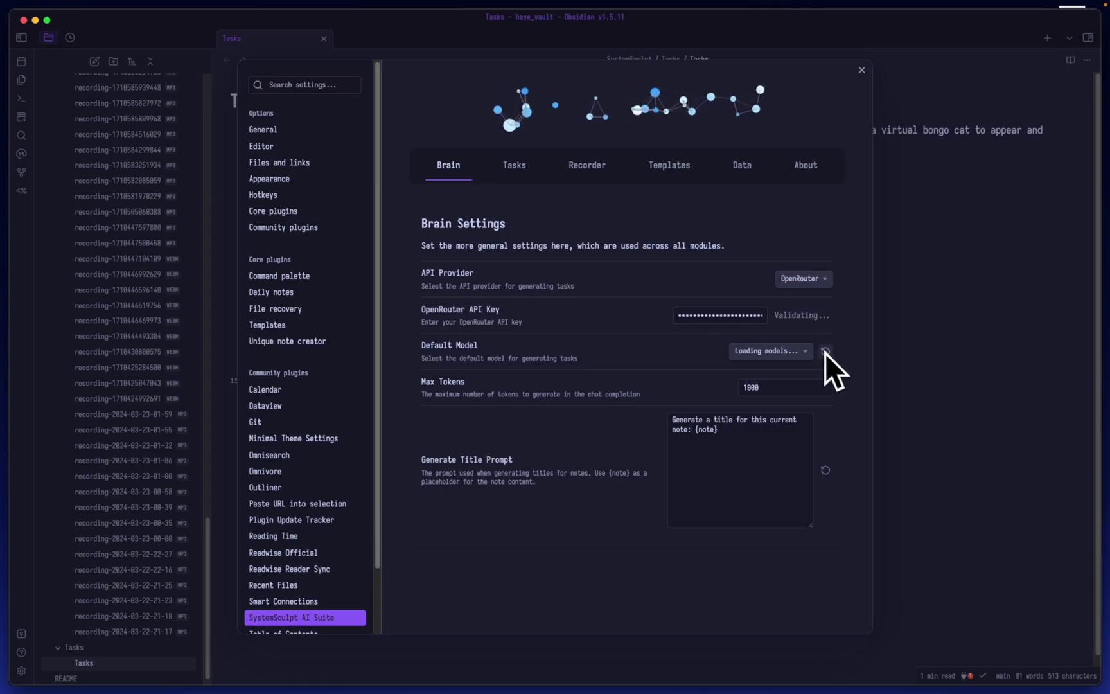
left_click(777, 349)
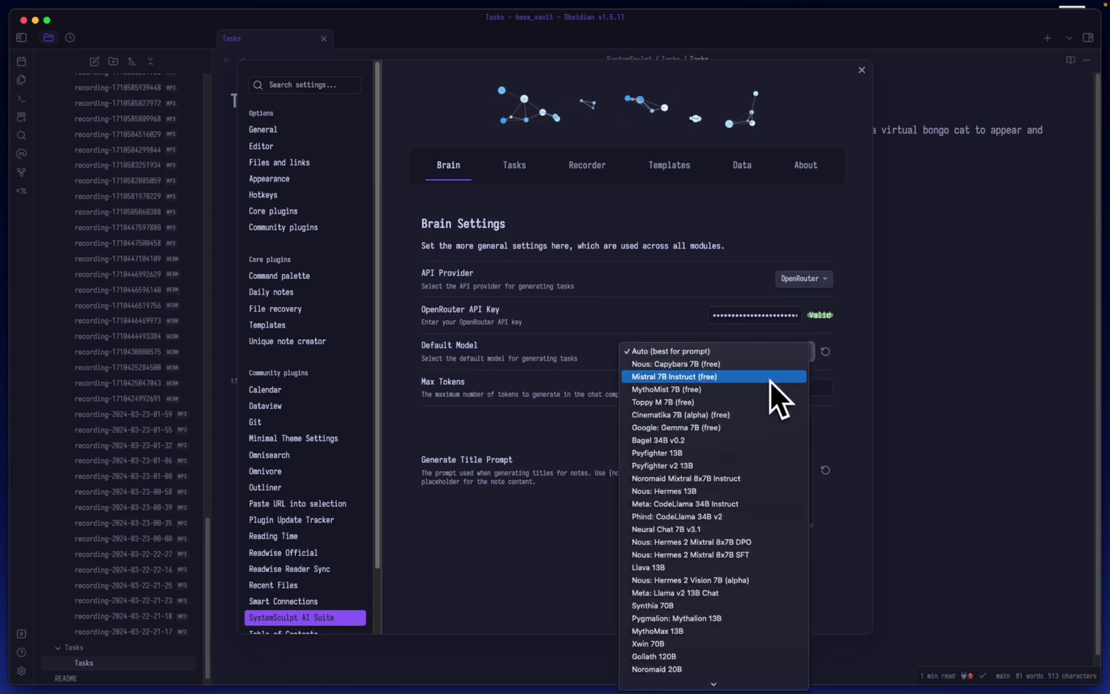
scroll(758, 418, "down", 10)
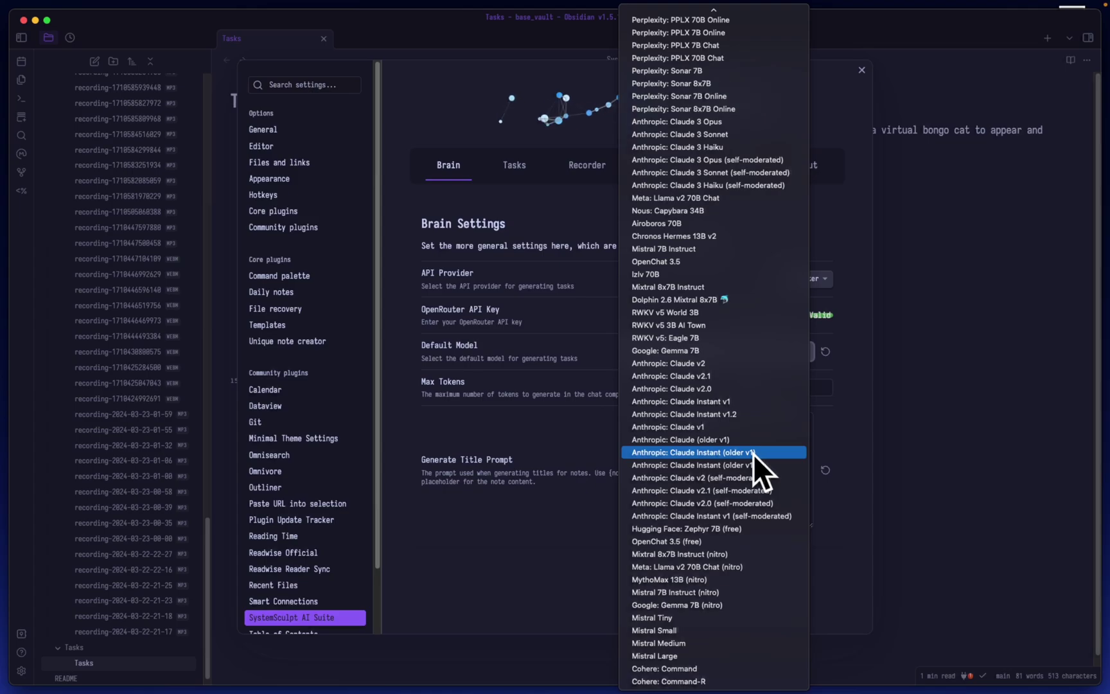
scroll(752, 453, "up", 10)
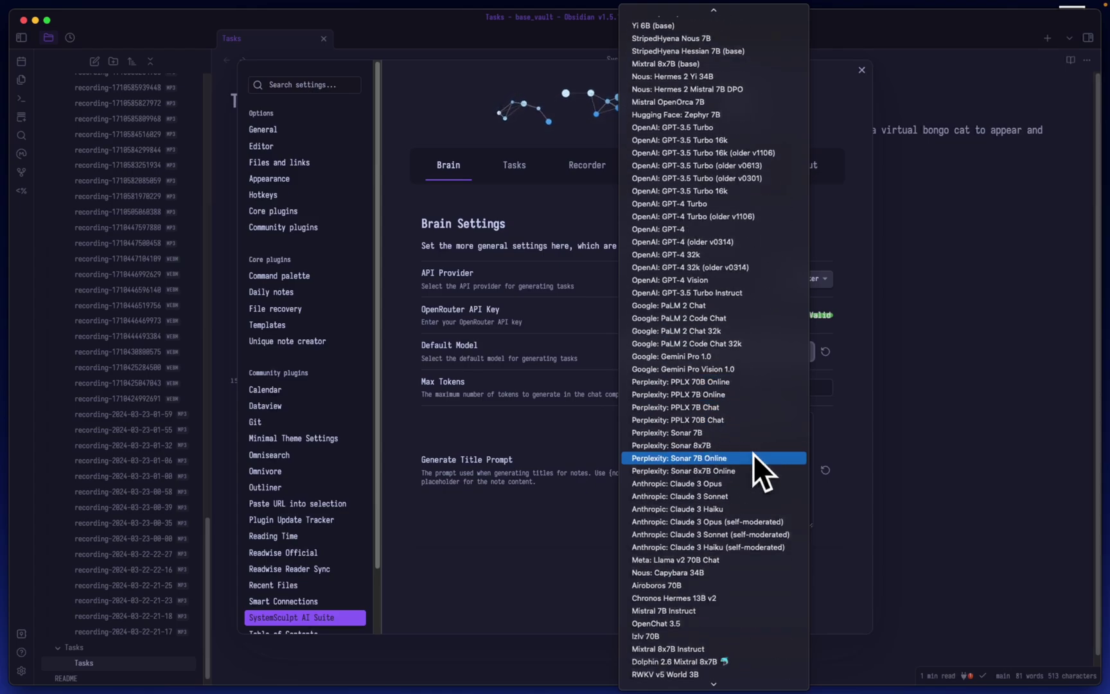
scroll(753, 453, "up", 10)
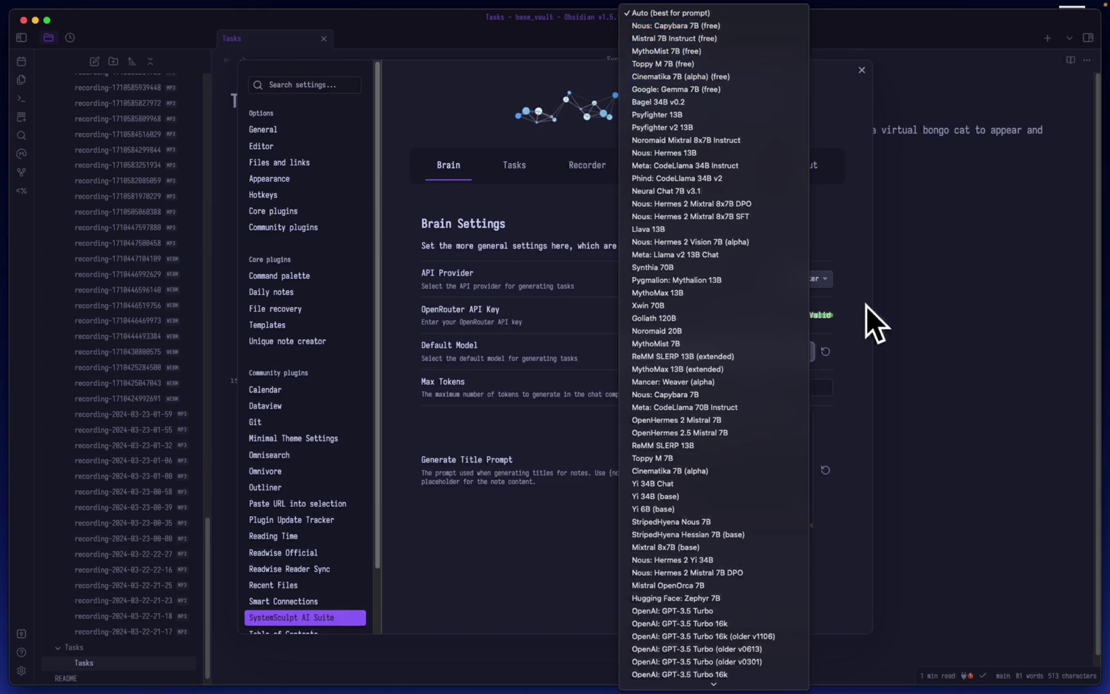
left_click(850, 226)
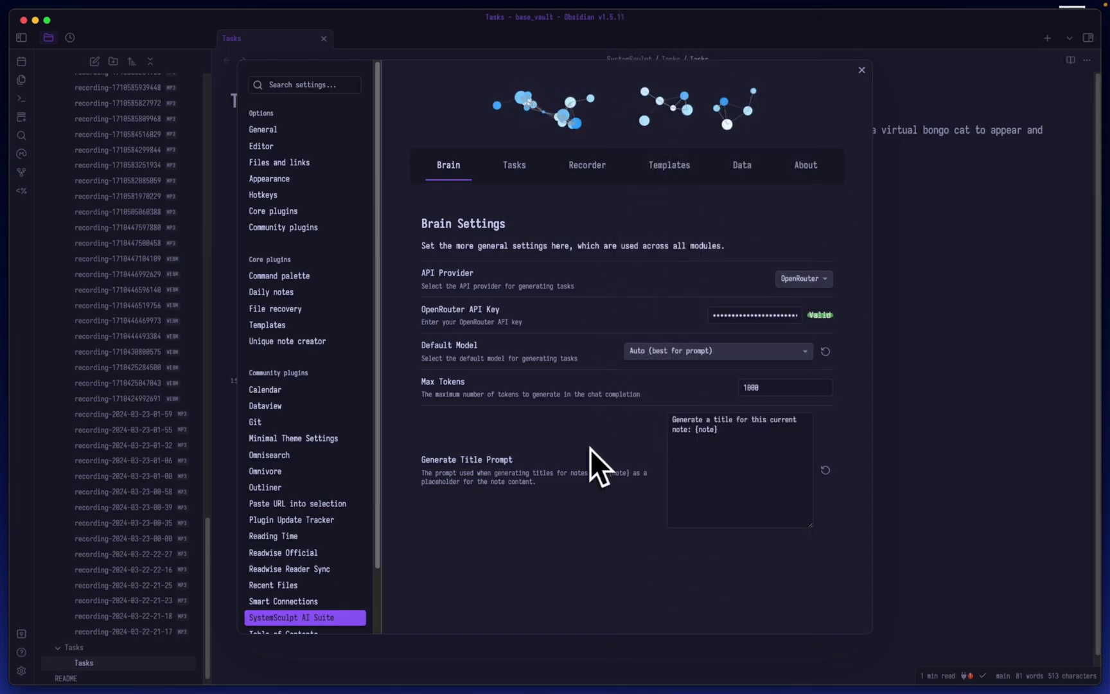
Glance at the Data and Templates settings, then close Settings to return to the Tasks note.
left_click(741, 168)
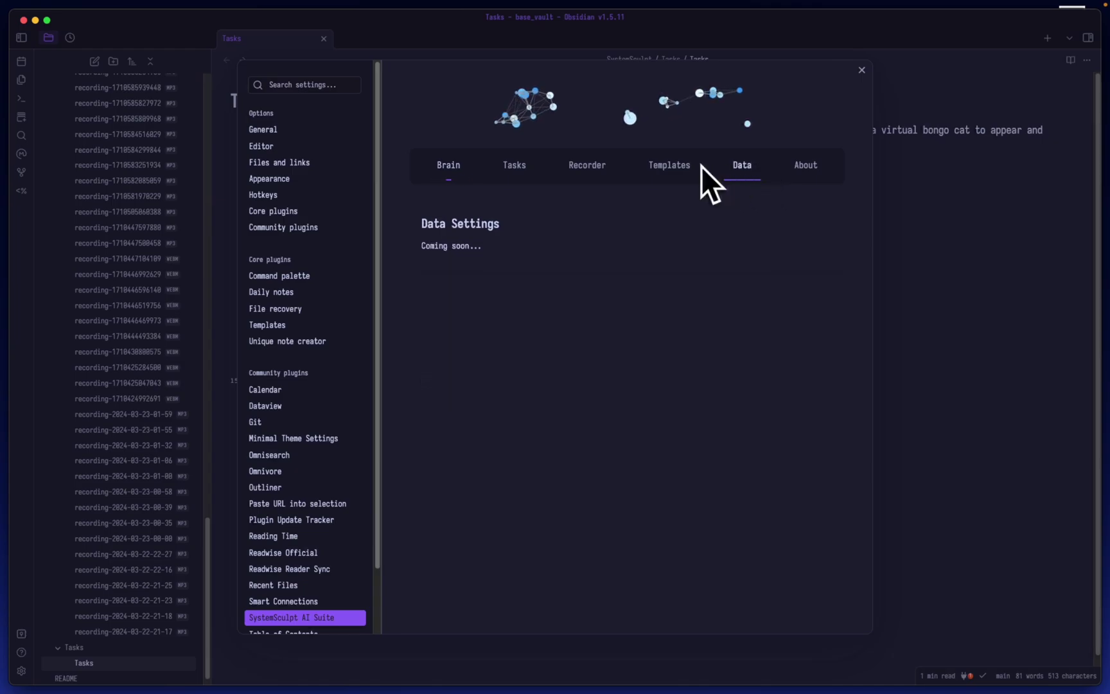
left_click(696, 167)
key("Escape")
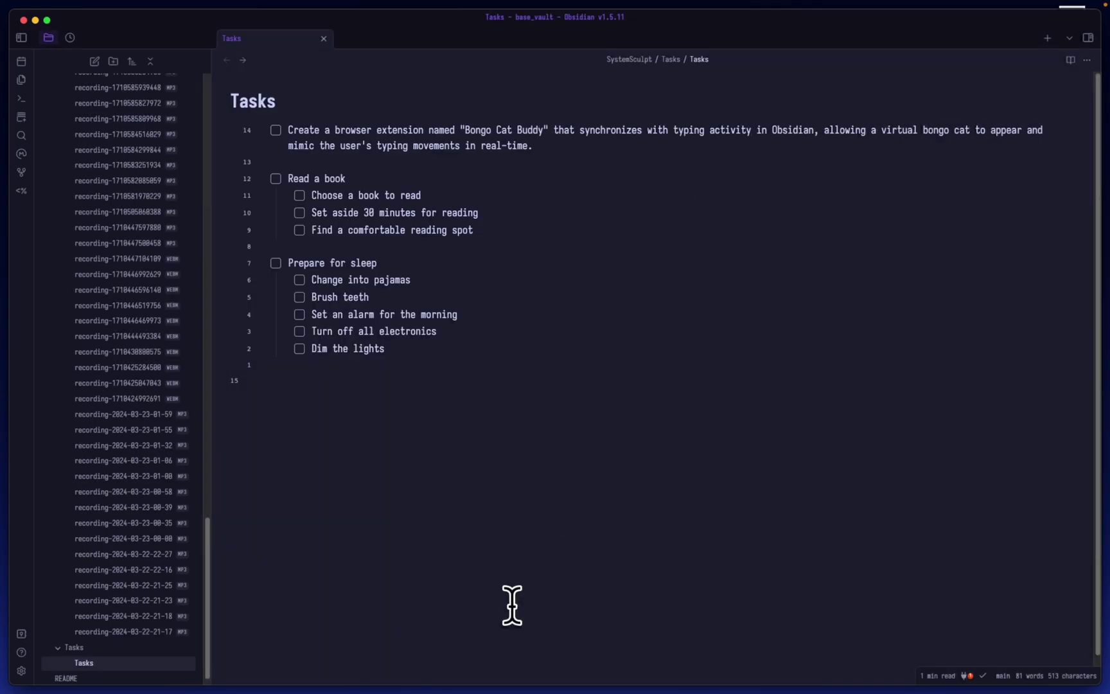